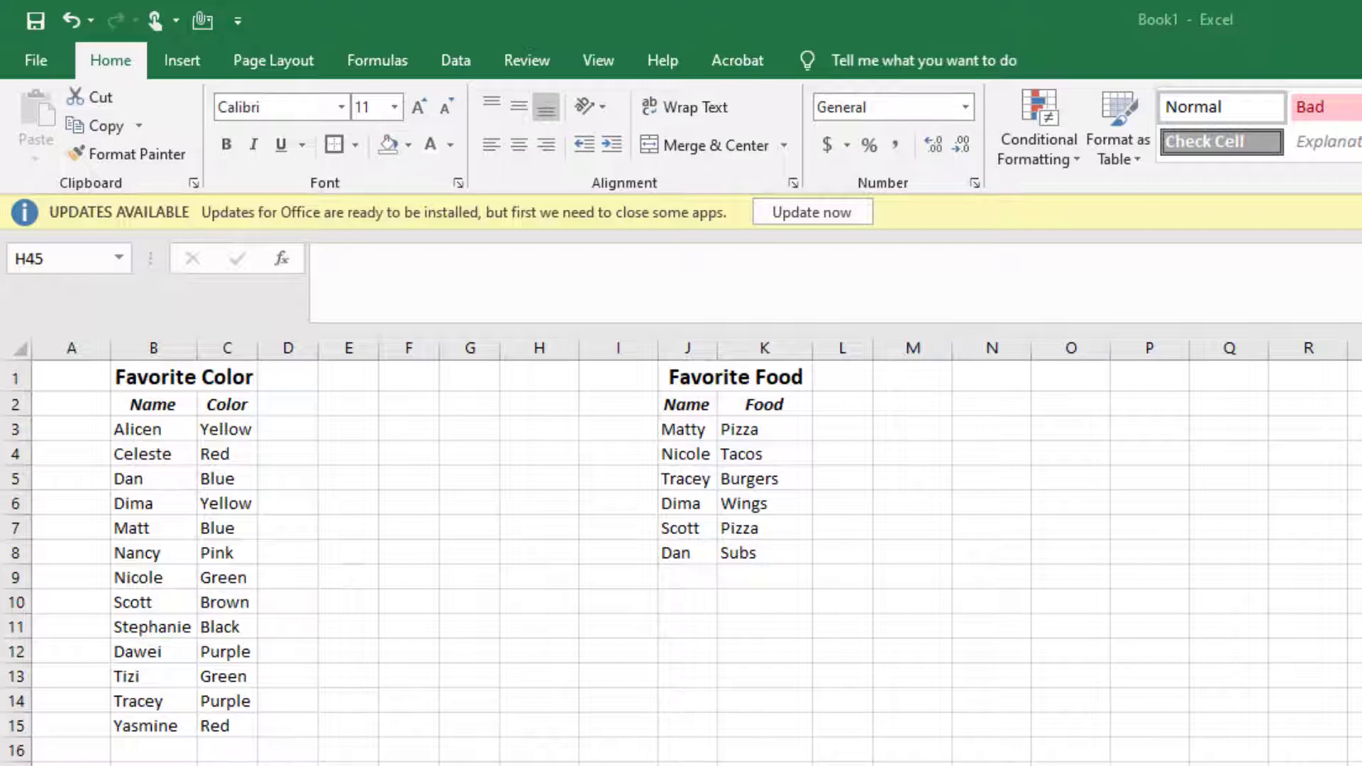
Examine the Favorite Color table in columns B:C, the Favorite Food table in columns J:K, and the empty column beside it.
left_click(157, 346)
left_click_drag(157, 347, 202, 346)
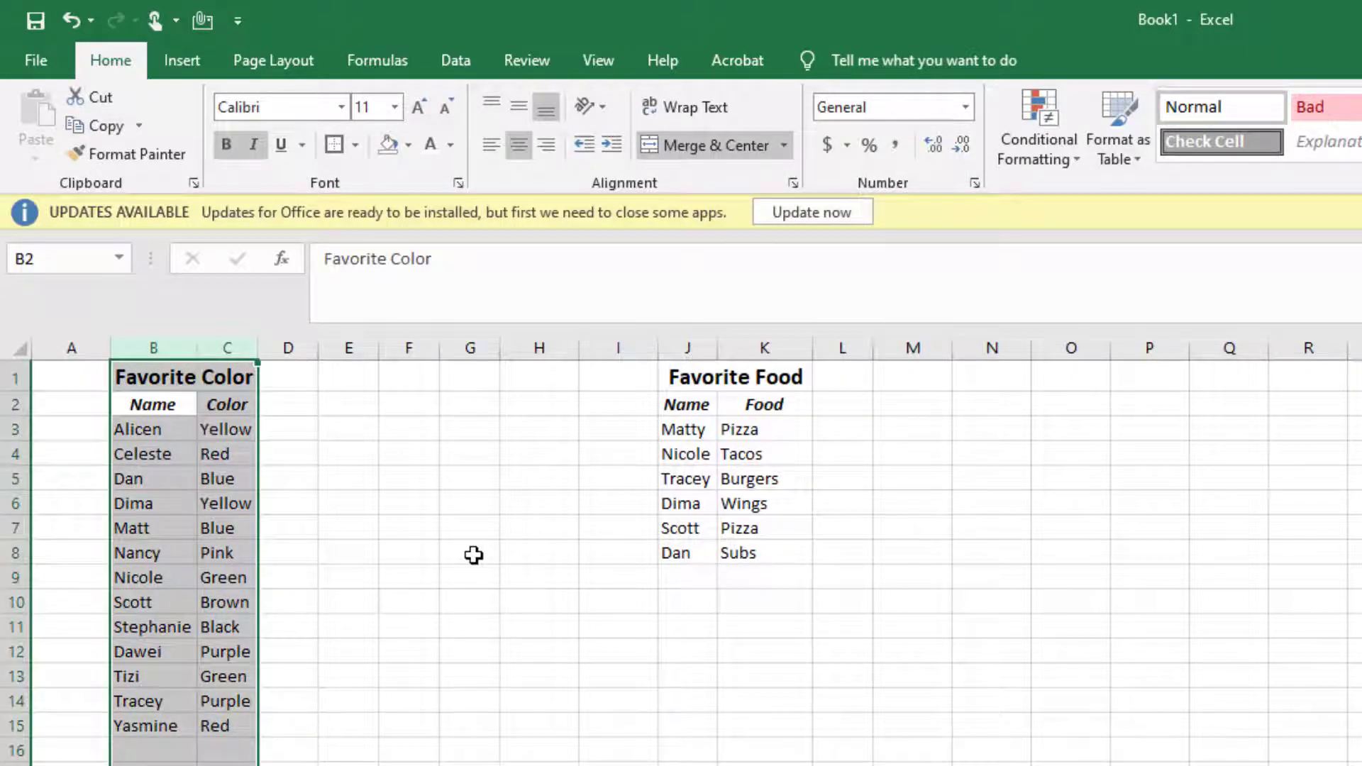
left_click_drag(687, 346, 748, 348)
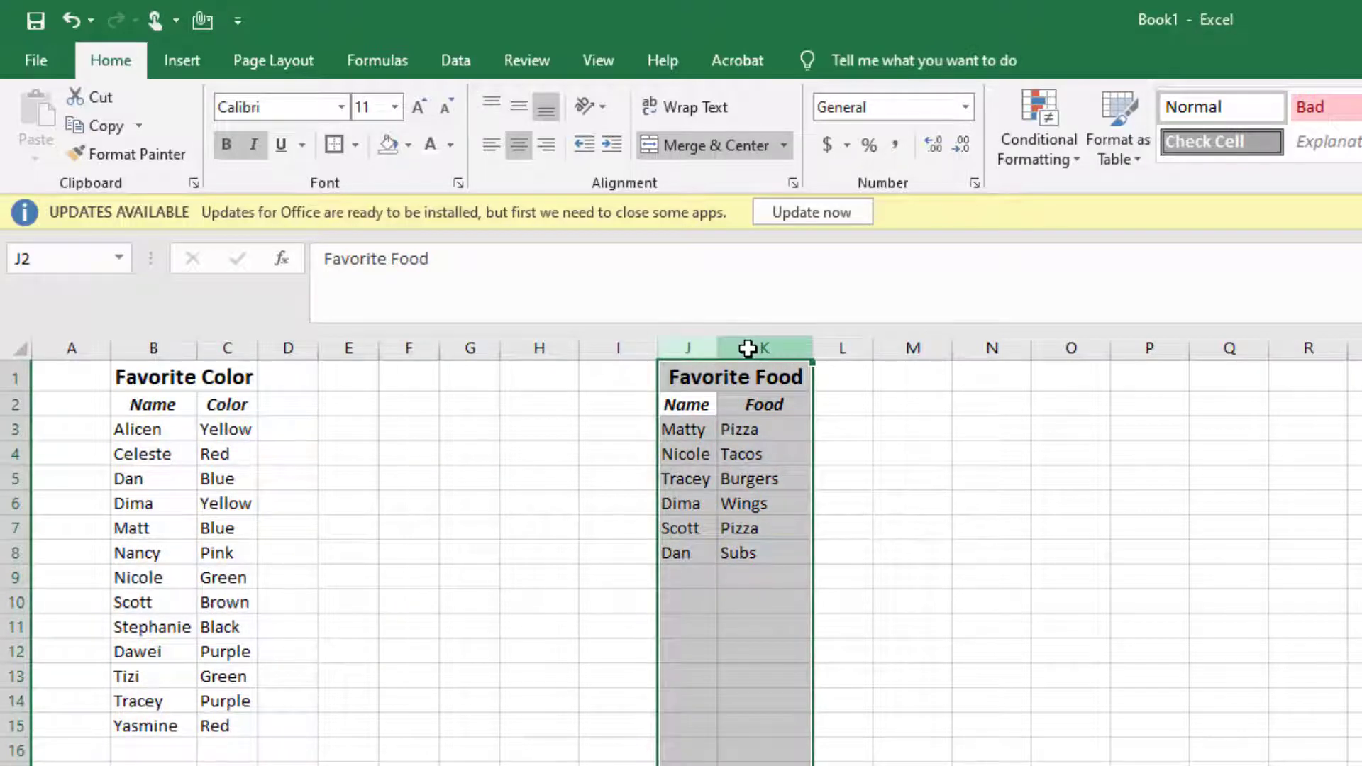
left_click(983, 550)
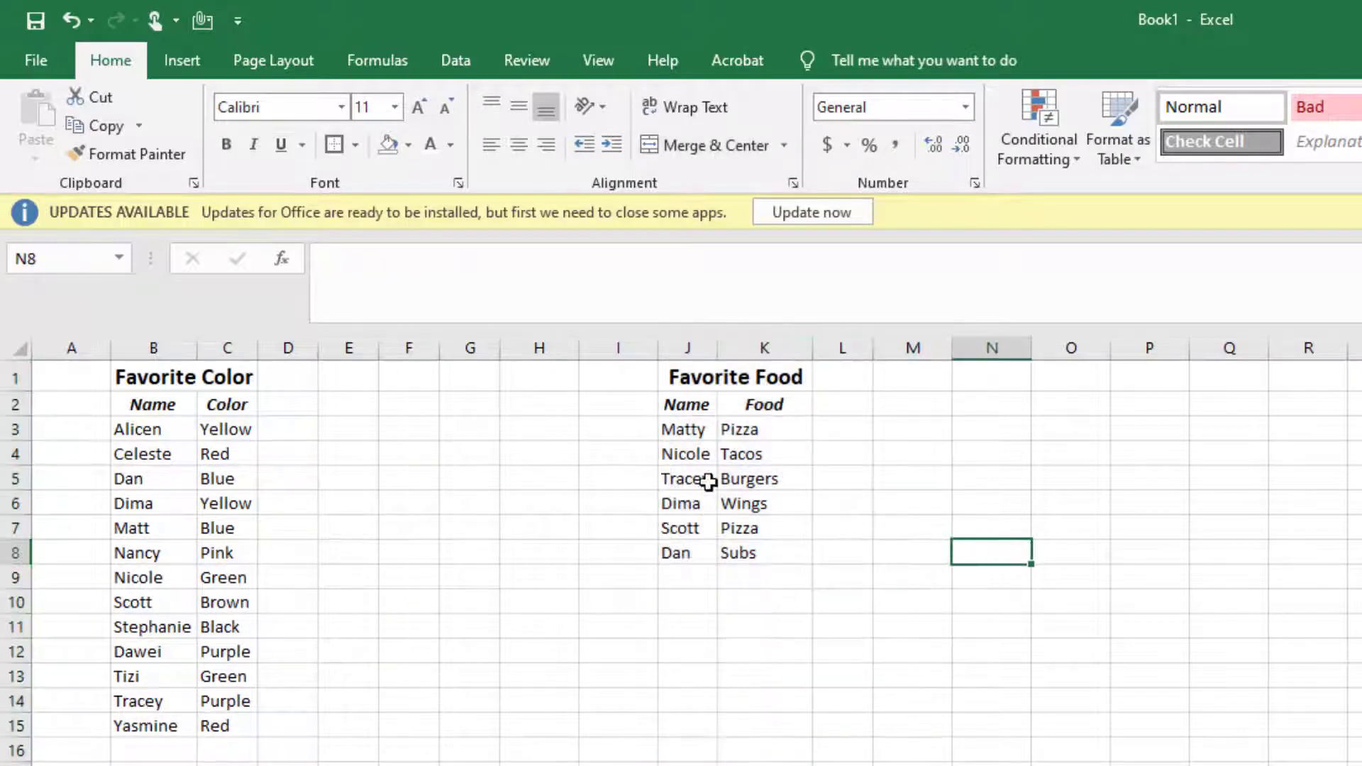
left_click_drag(848, 404, 834, 566)
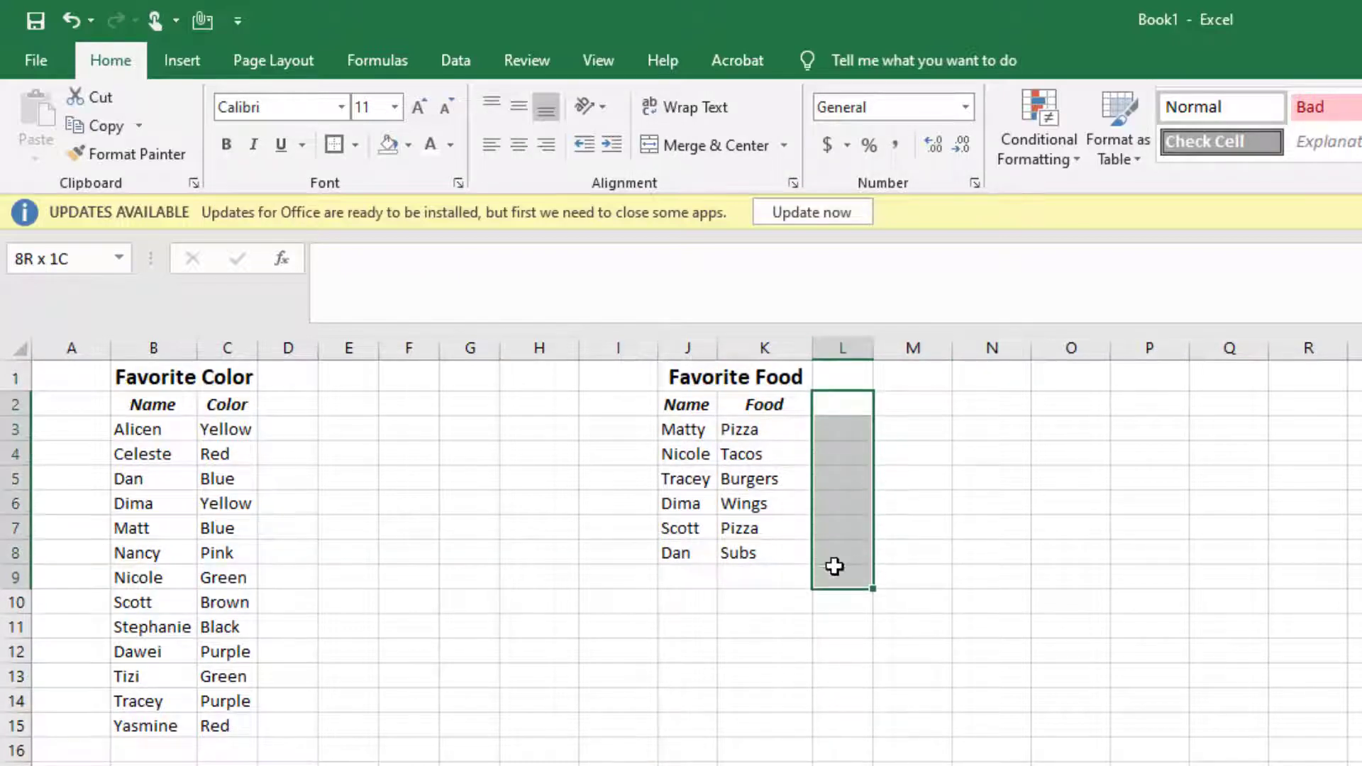
left_click(985, 693)
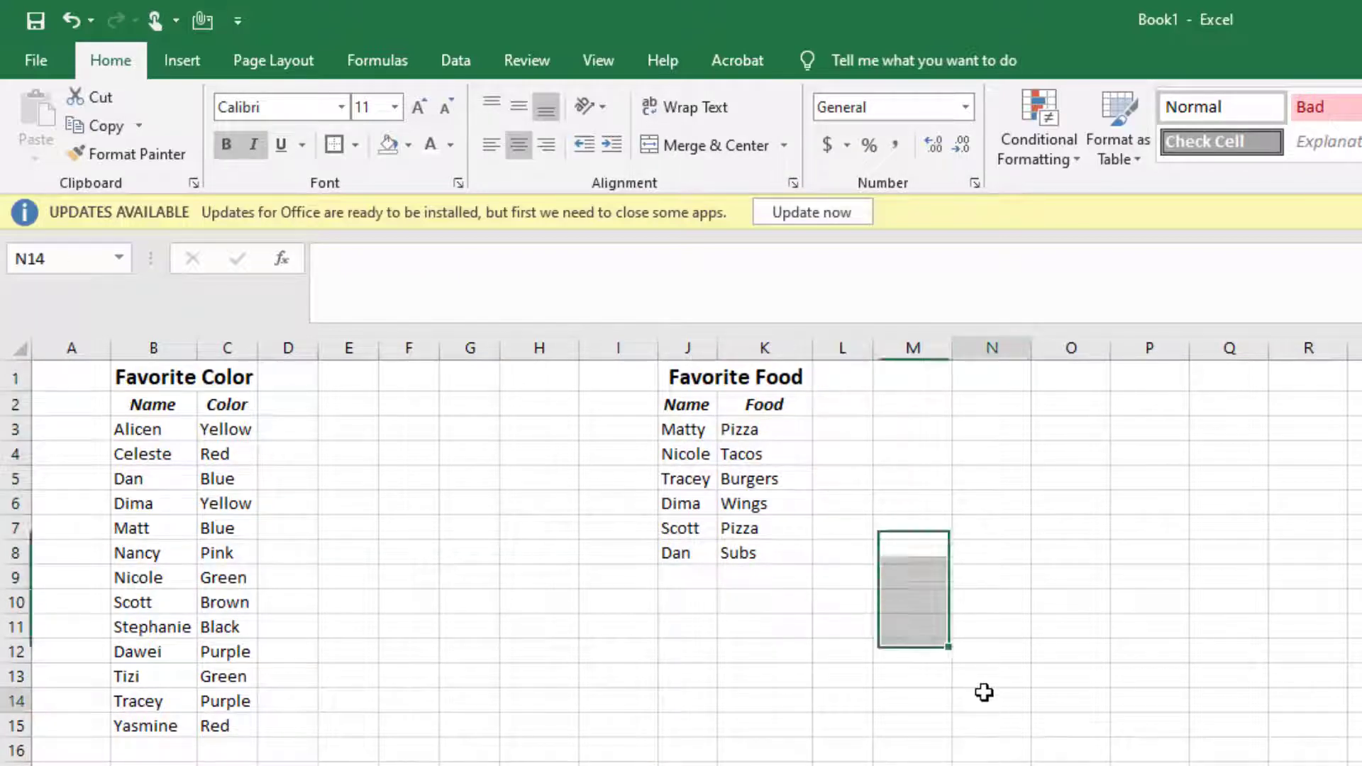
Add a "Color" header in cell L2 beside the Favorite Food table's Food header.
left_click(853, 402)
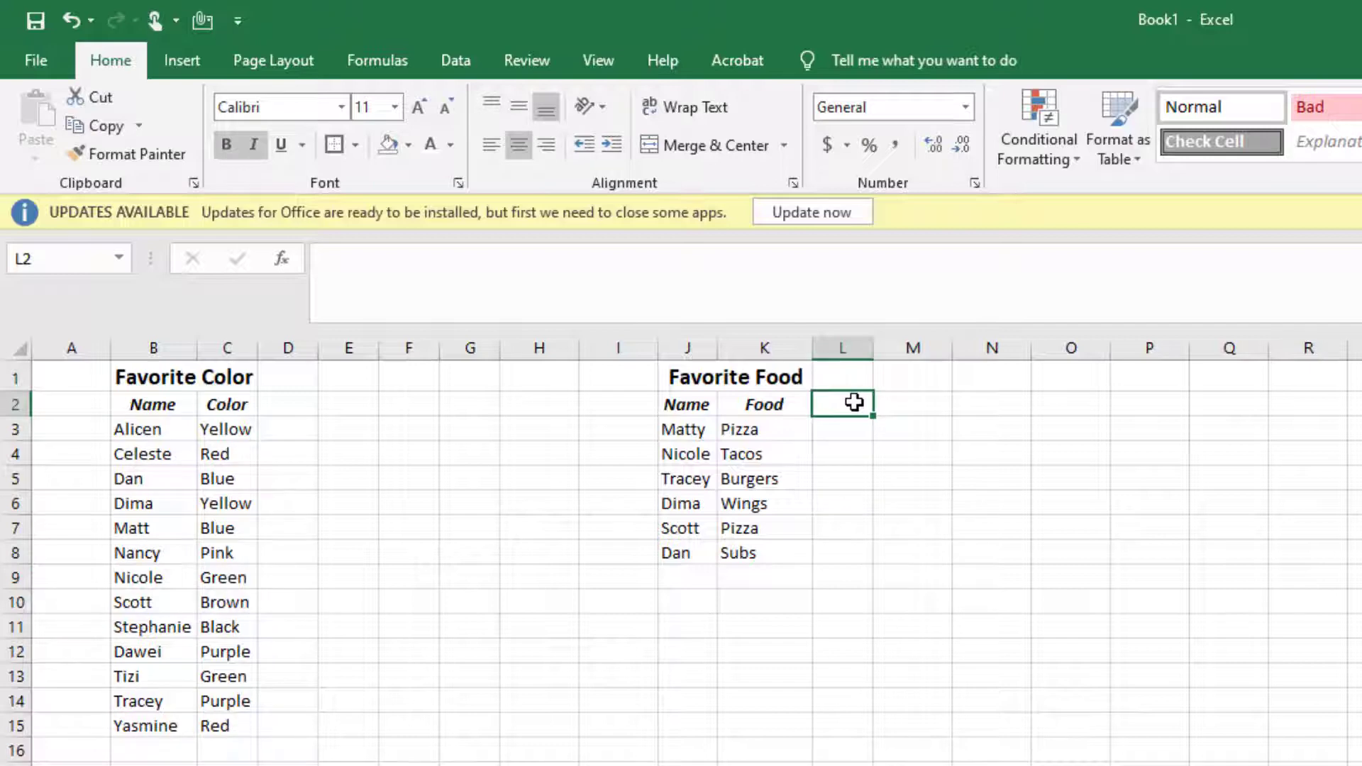
type("Color")
key("Return")
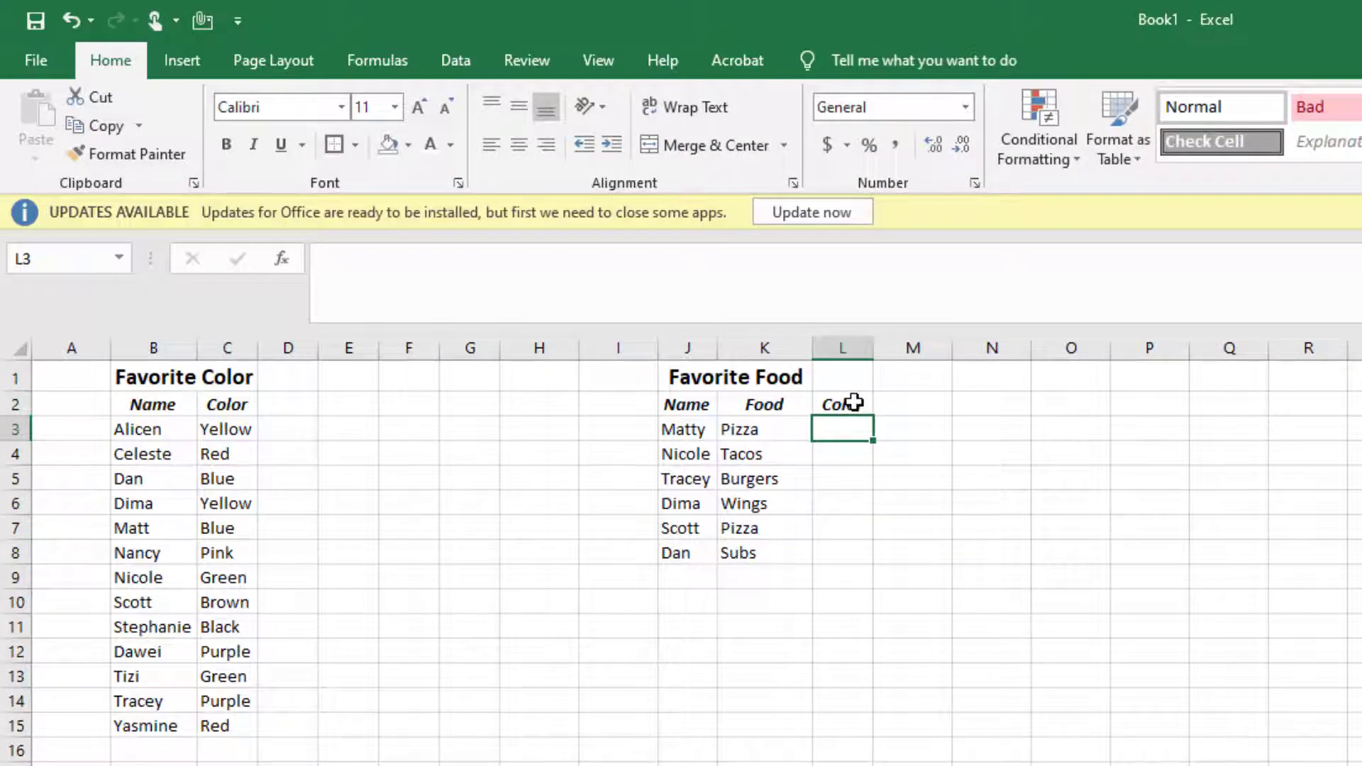
Enter an approximate-match lookup in L3 that finds J3 in columns B:C and returns column 2: =VLOOKUP(J3,B:C,2,TRUE).
type("=")
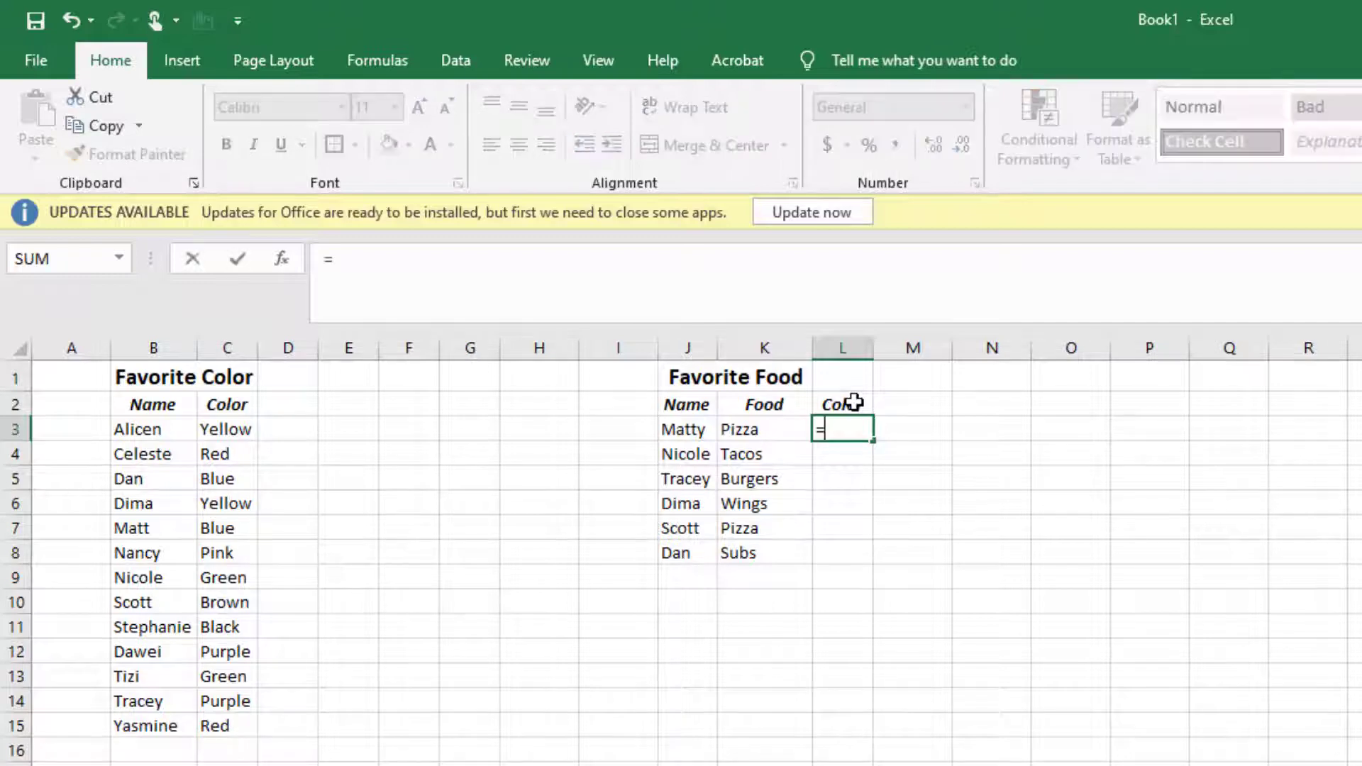
type("vlookup(")
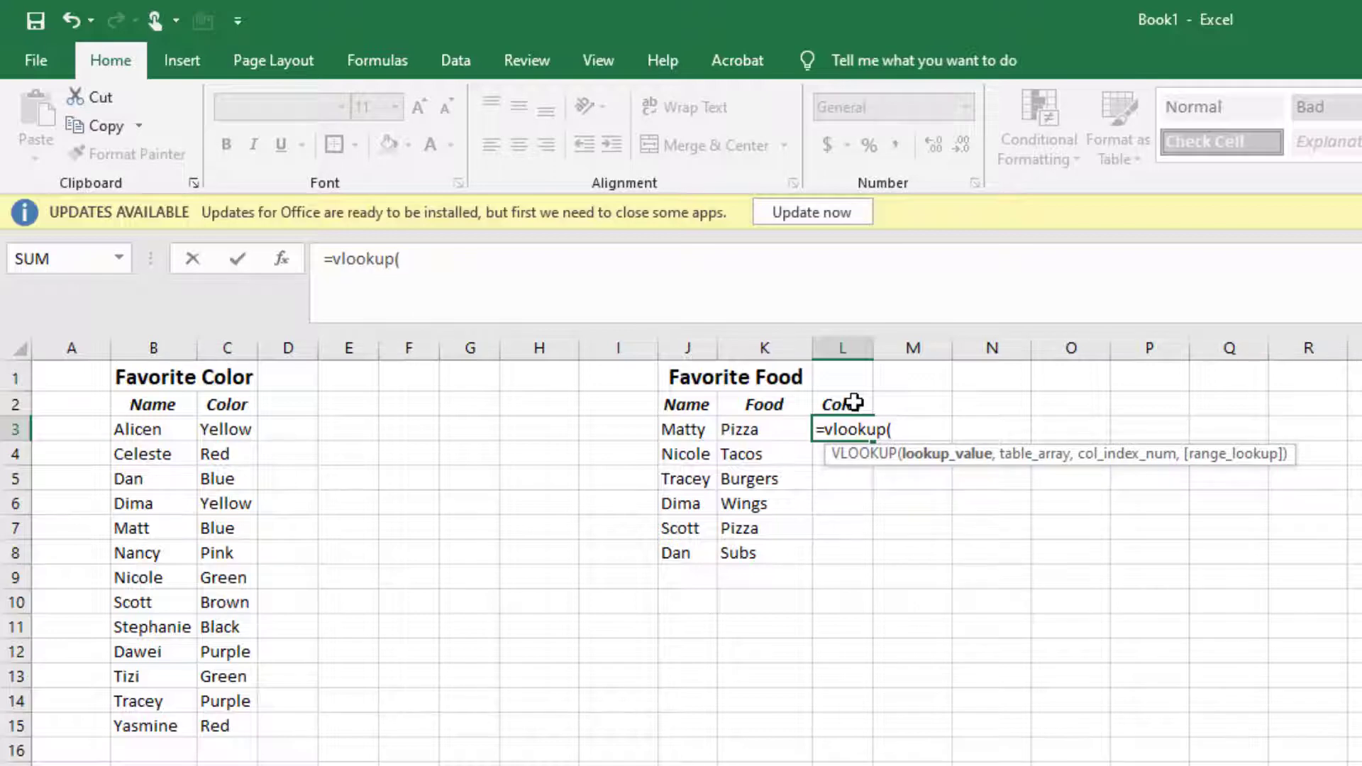
left_click(694, 430)
type(",")
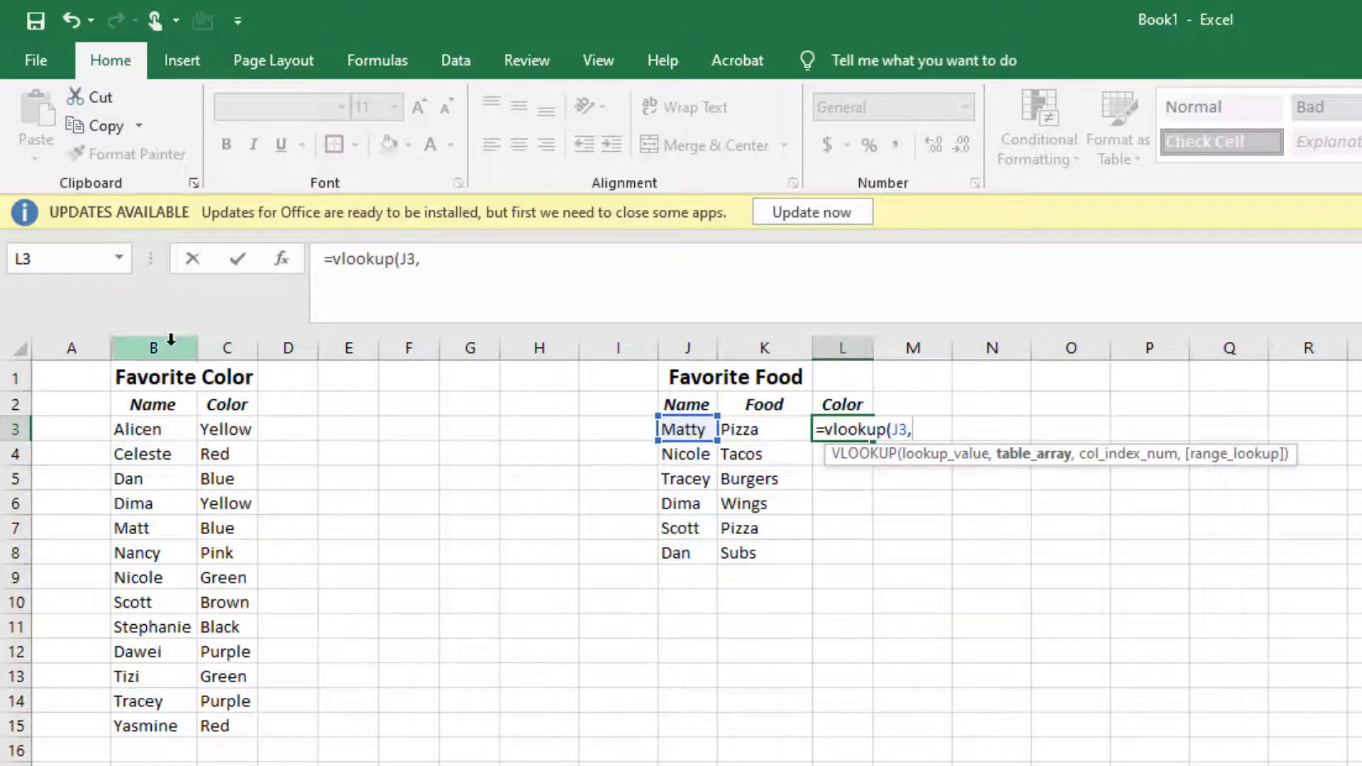
mouse_move(173, 346)
left_mouse_down()
mouse_move(213, 349)
mouse_move(196, 351)
left_mouse_up()
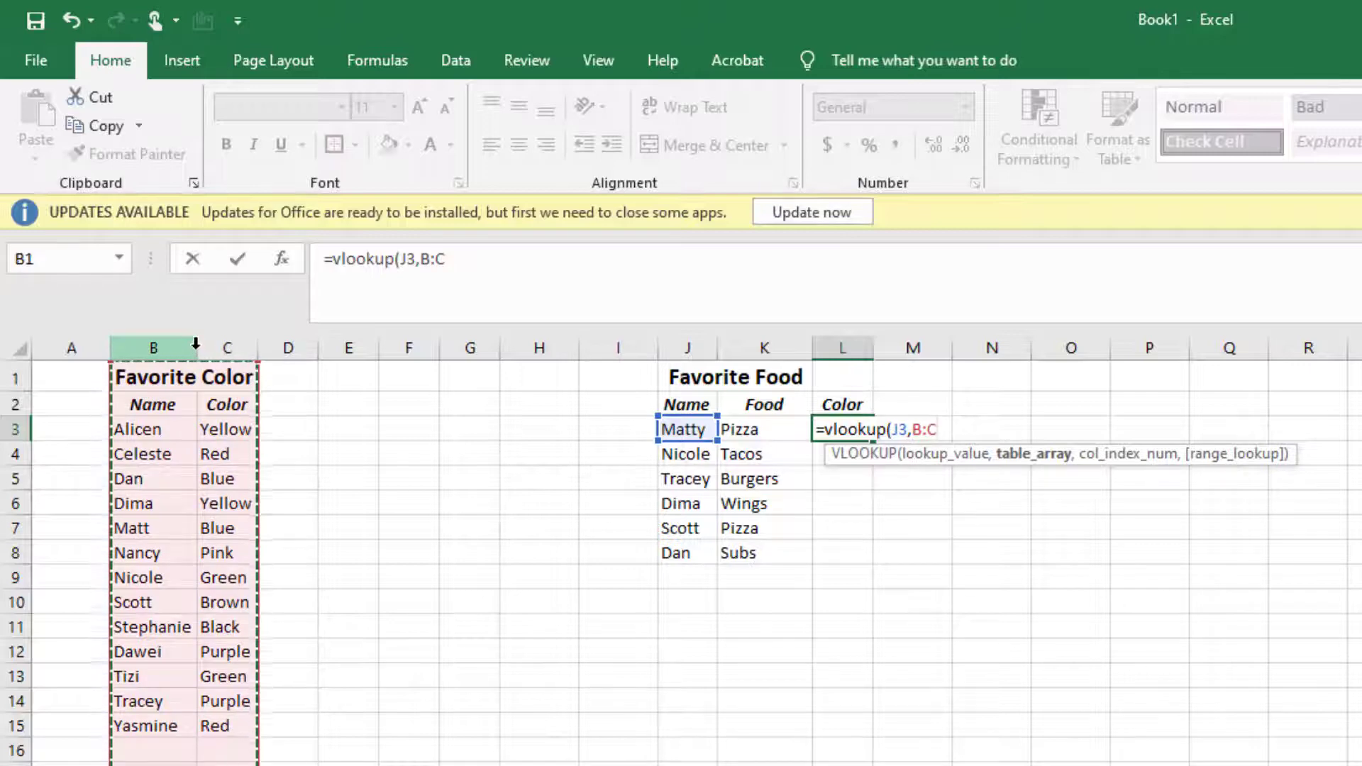
left_click(498, 261)
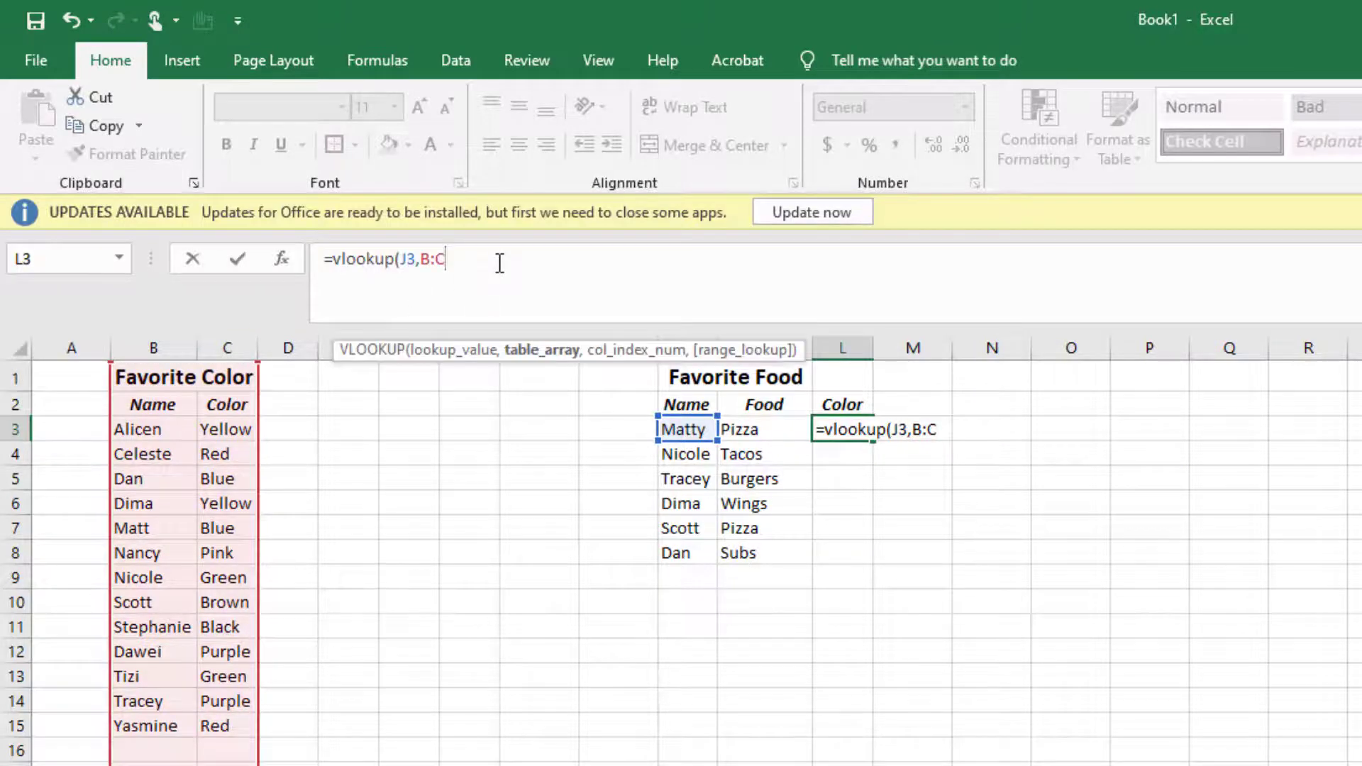
type(",")
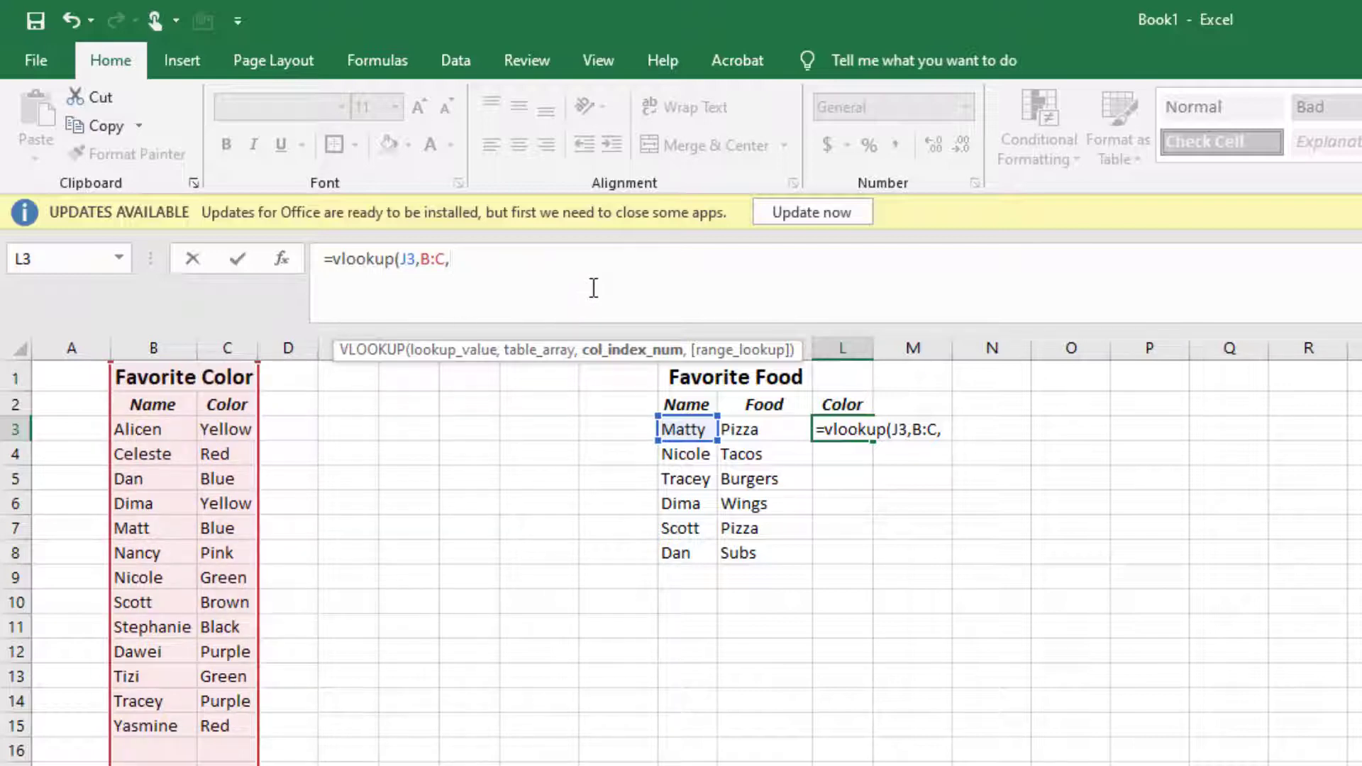
type("2,")
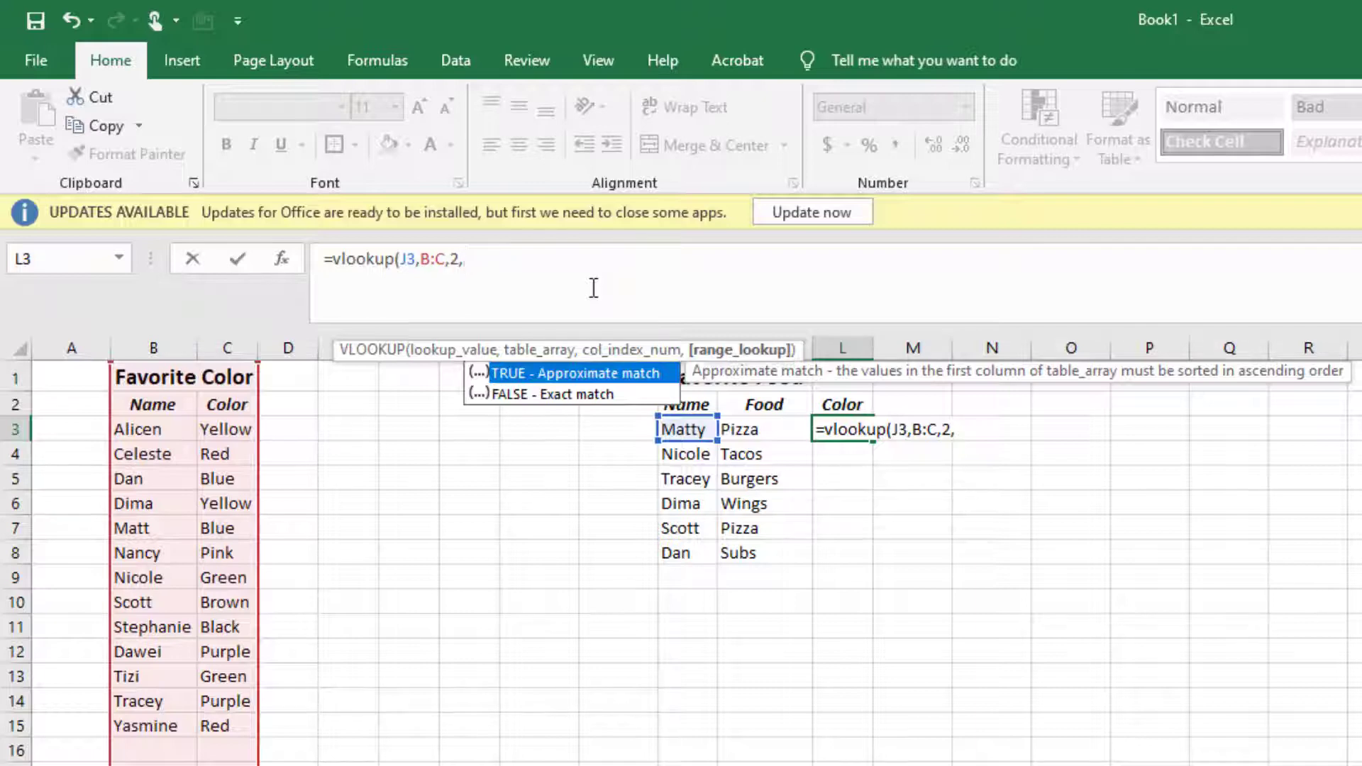
type("true)")
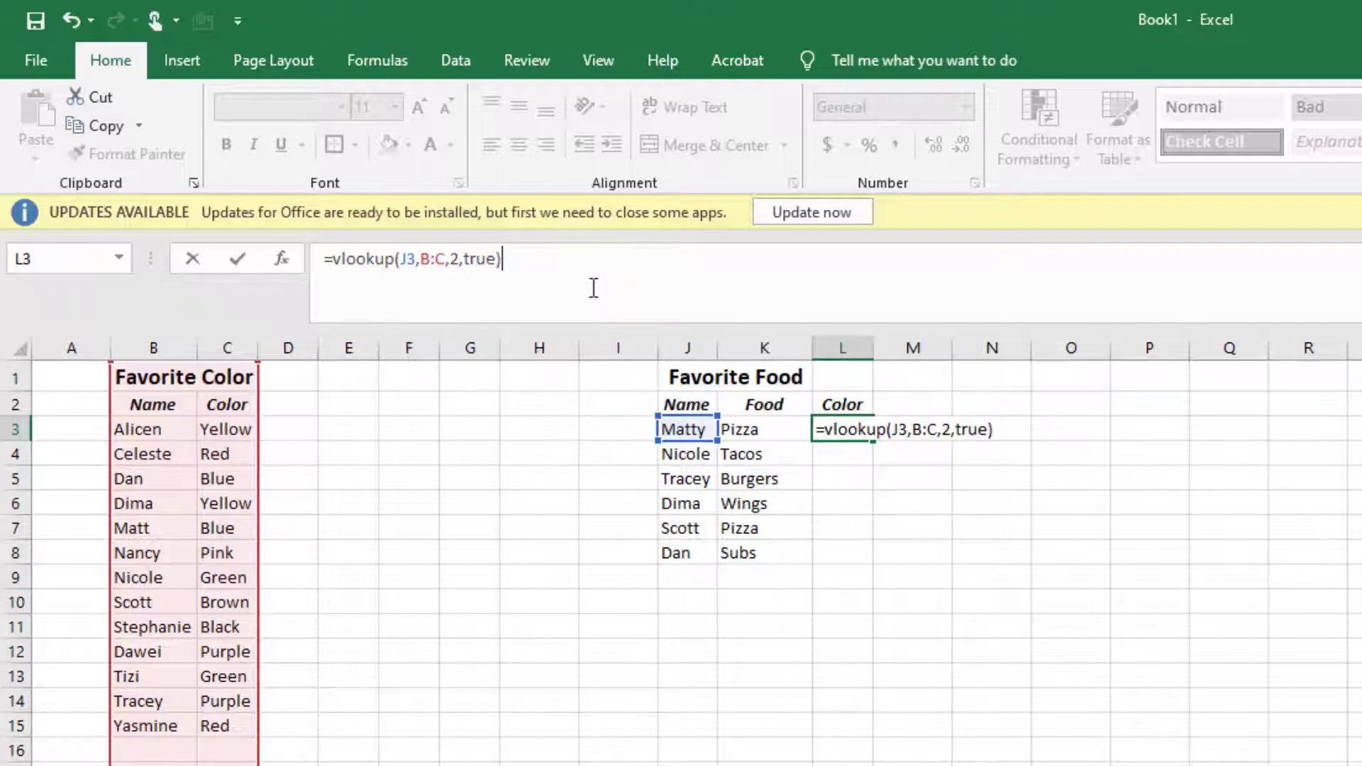
key("Return")
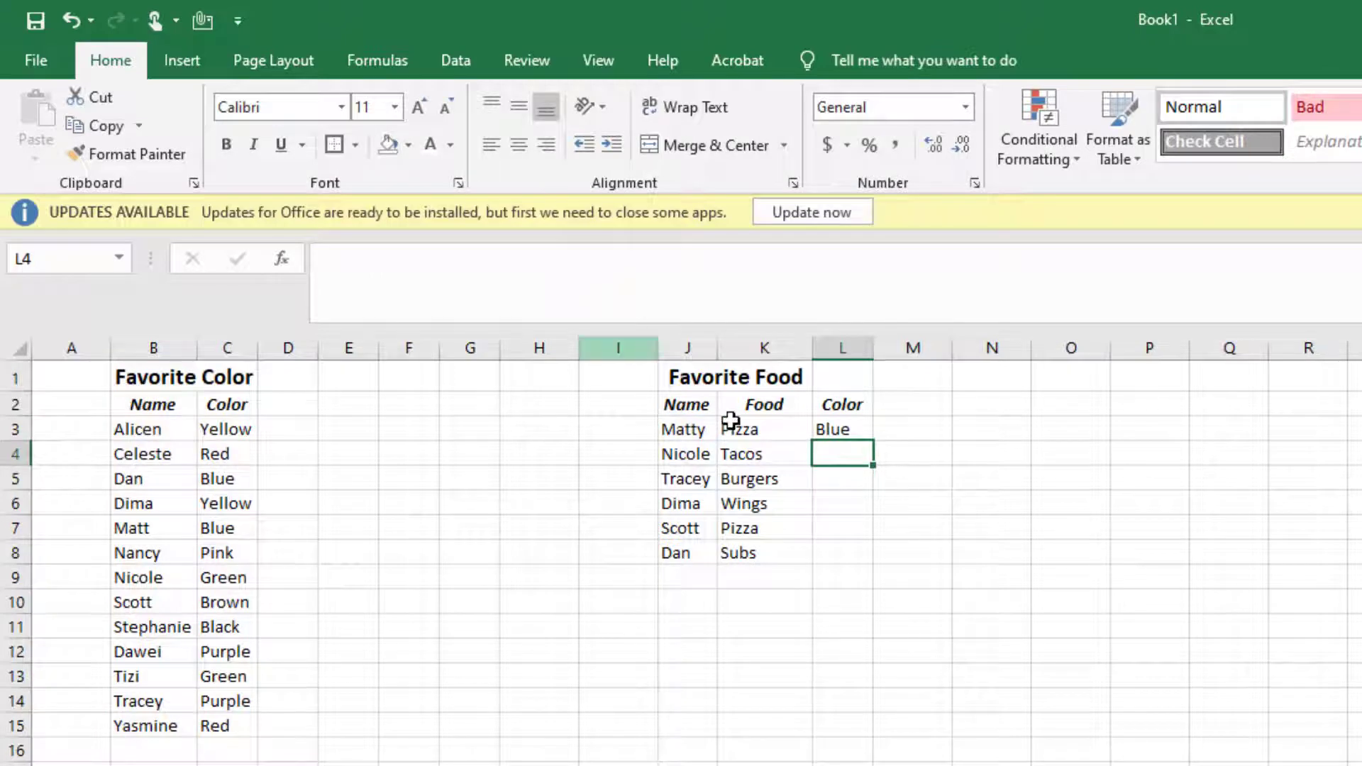
Review the lookup formula in L3, its source columns B:C, the searched Name list, and the lookup value in J3.
left_click(860, 434)
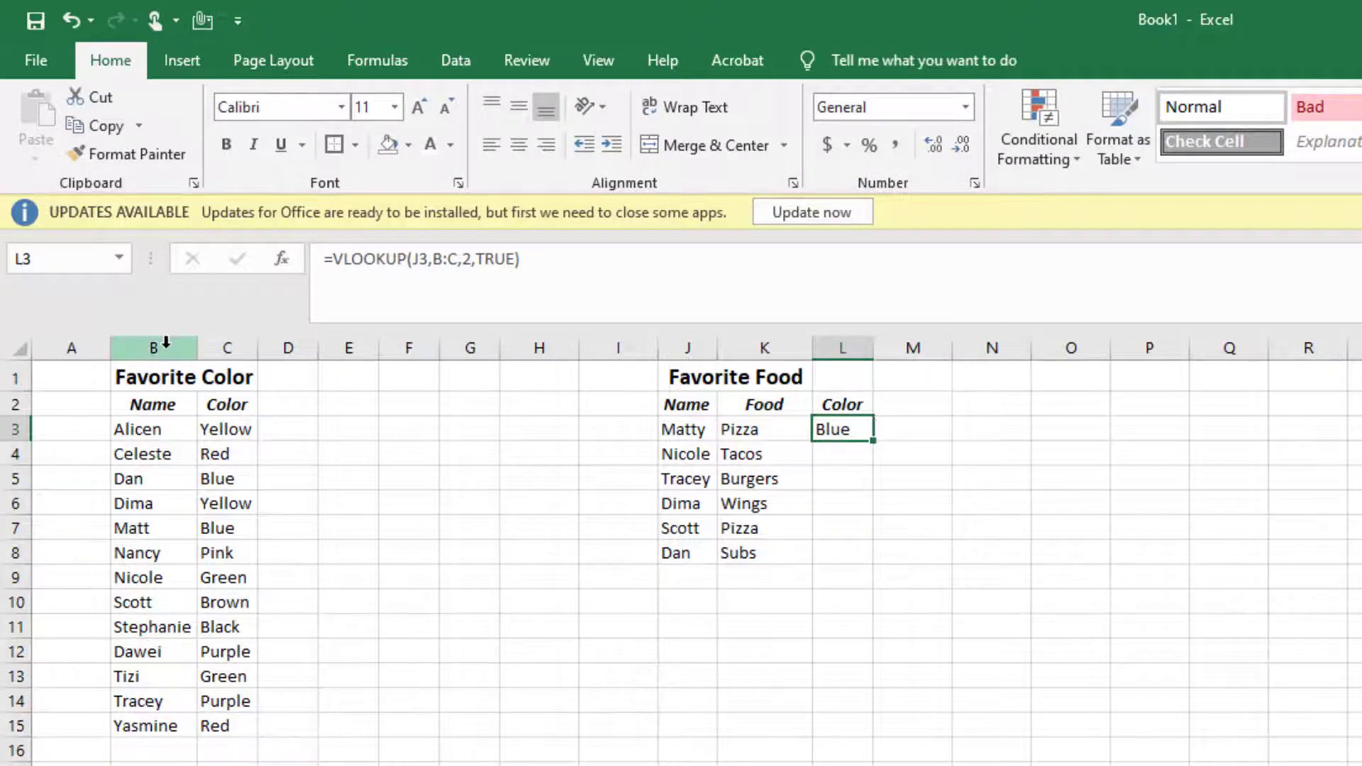
left_click_drag(151, 348, 213, 348)
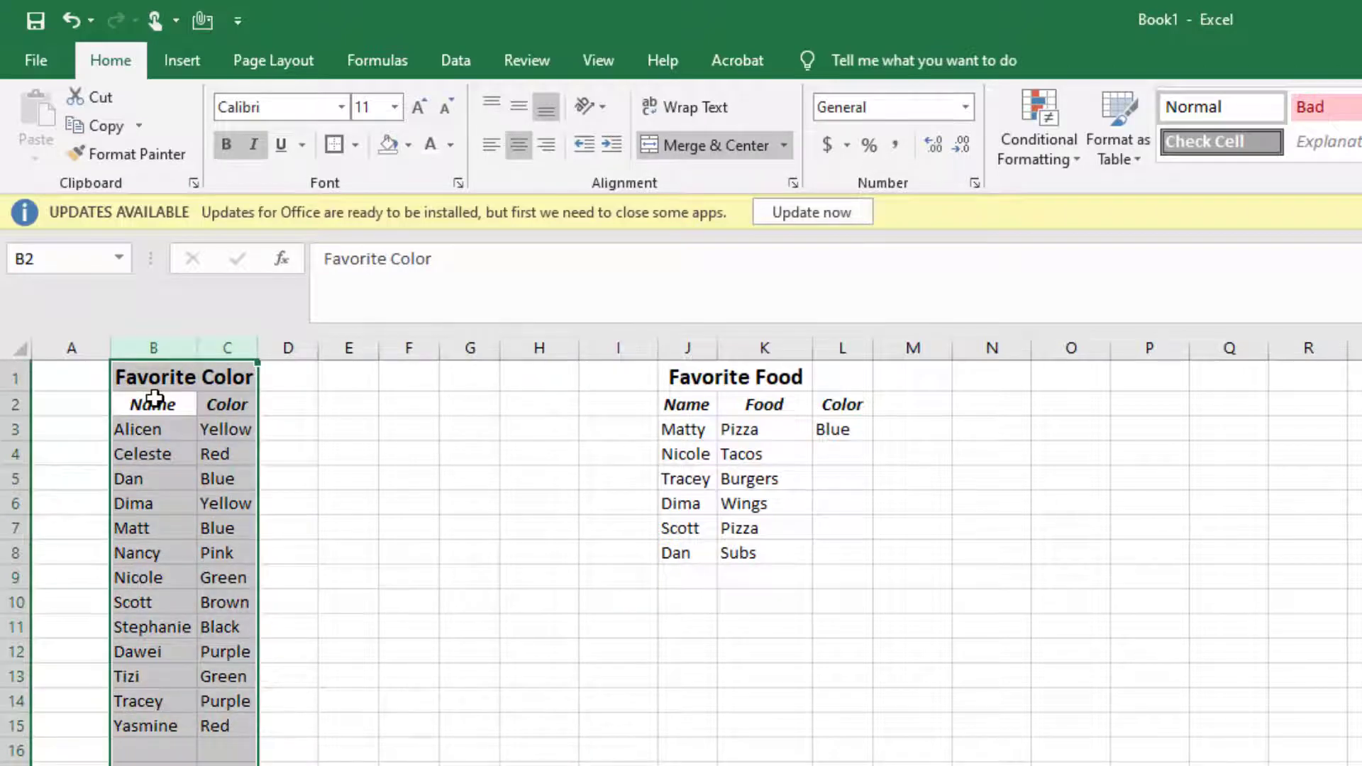
left_click_drag(154, 403, 179, 731)
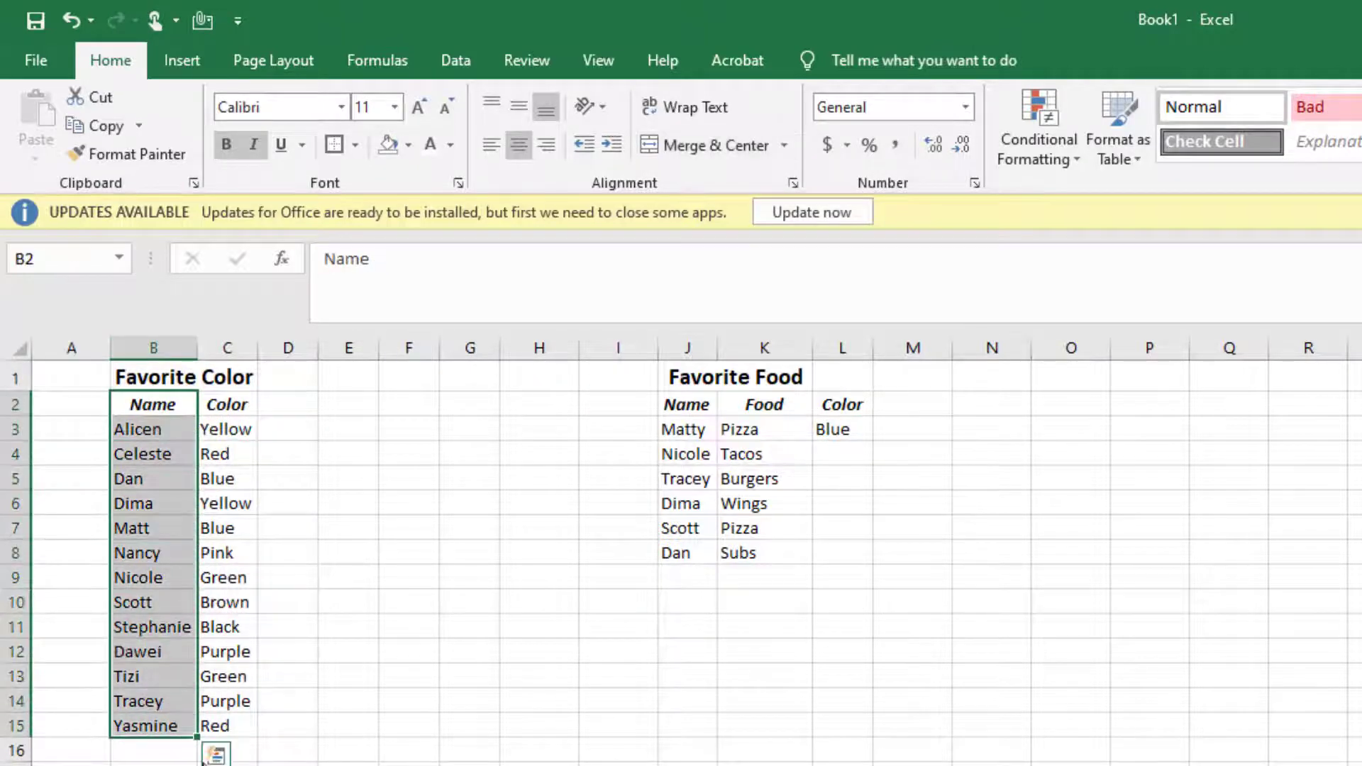
left_click(879, 429)
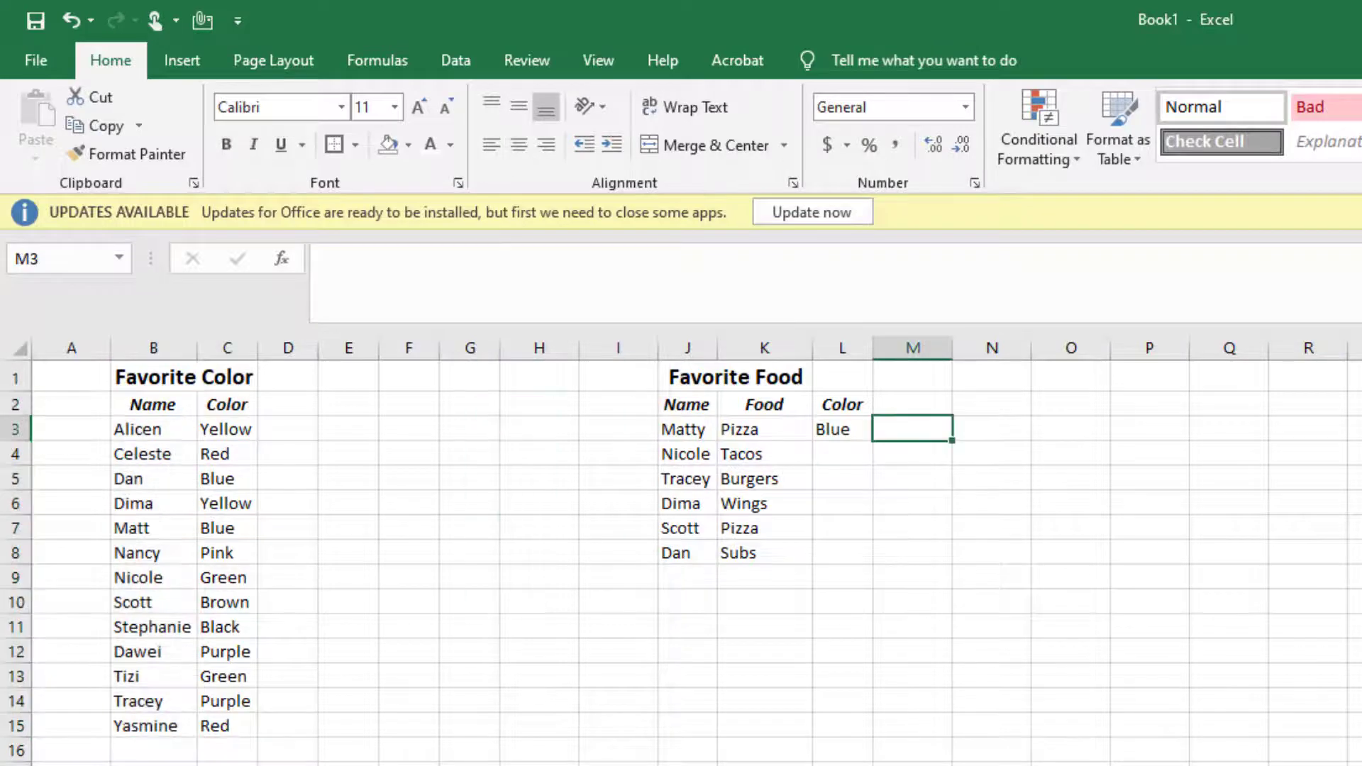
left_click(862, 430)
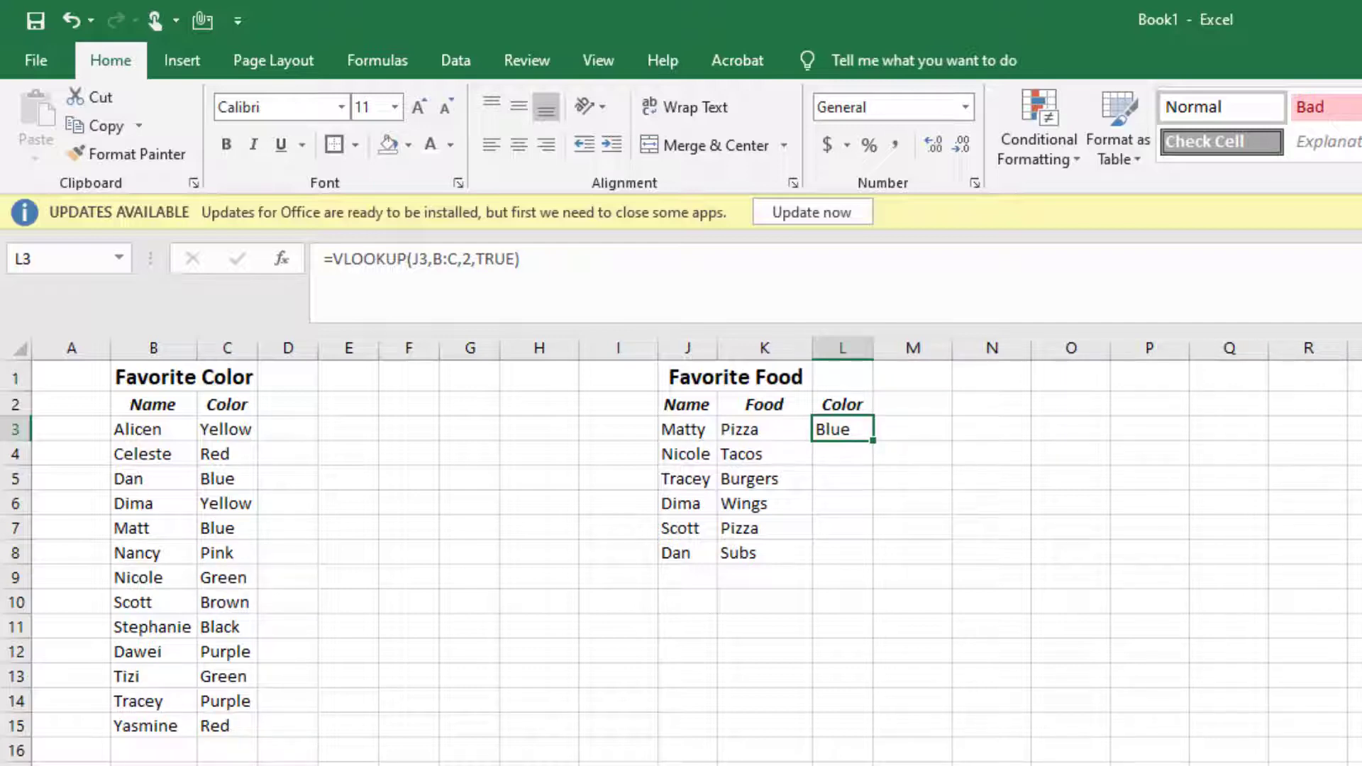
left_click(692, 432)
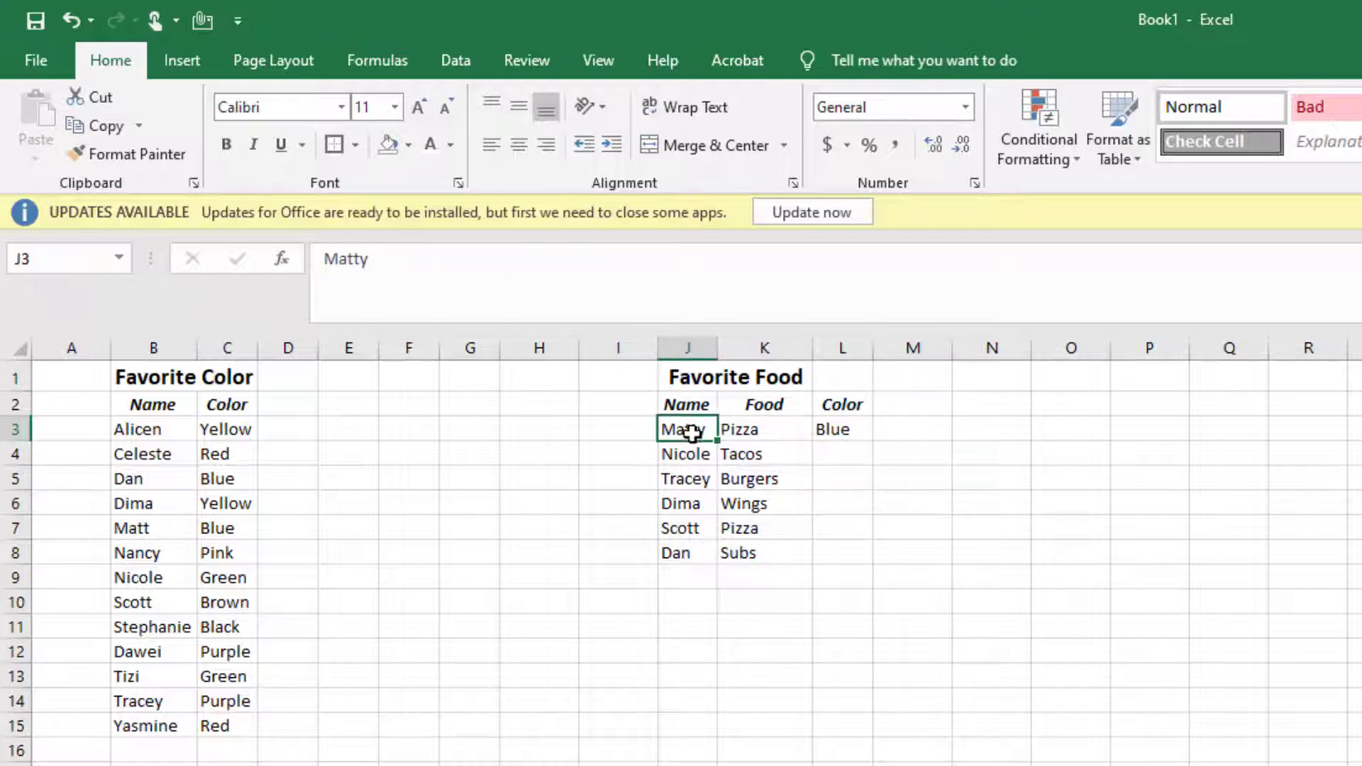
Change the L3 lookup to an exact match by replacing the range_lookup argument with FALSE.
left_click(831, 430)
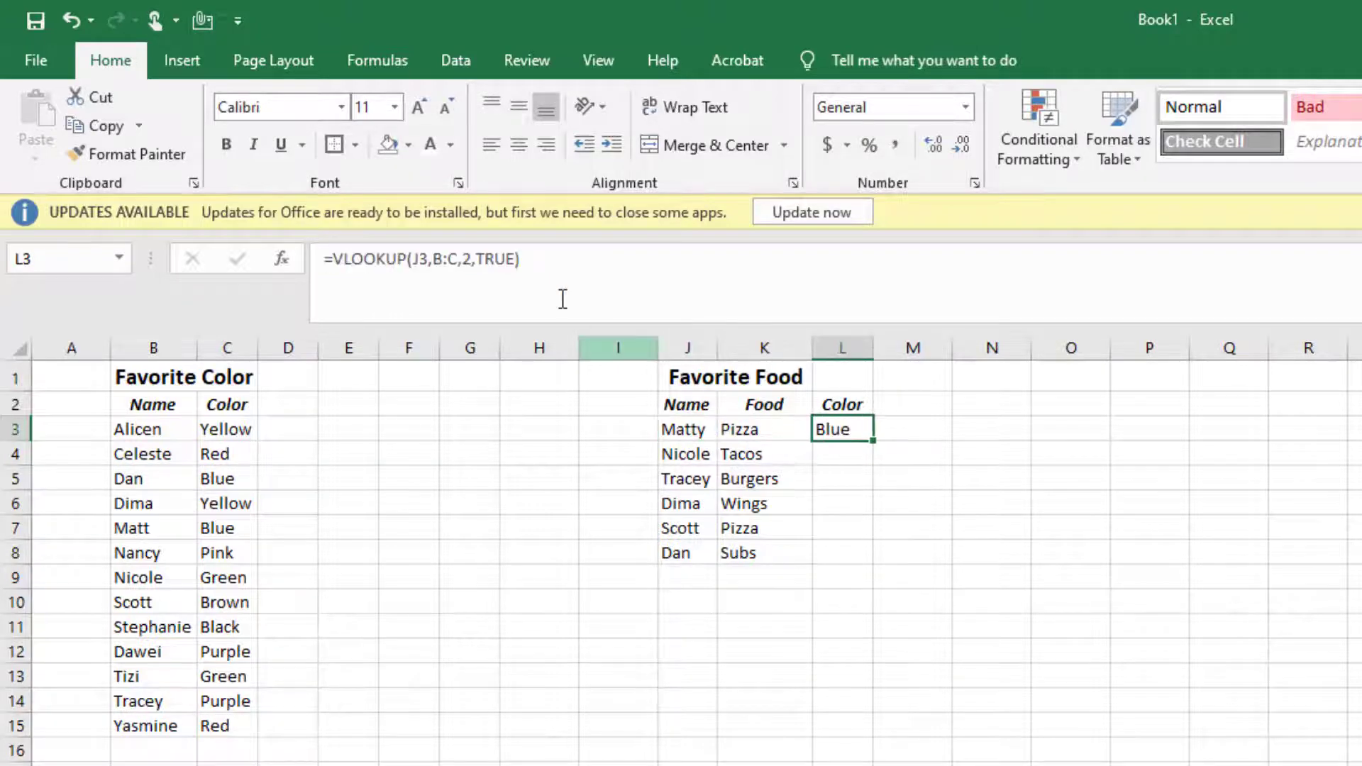
left_click(498, 264)
key("Delete")
key("Delete")
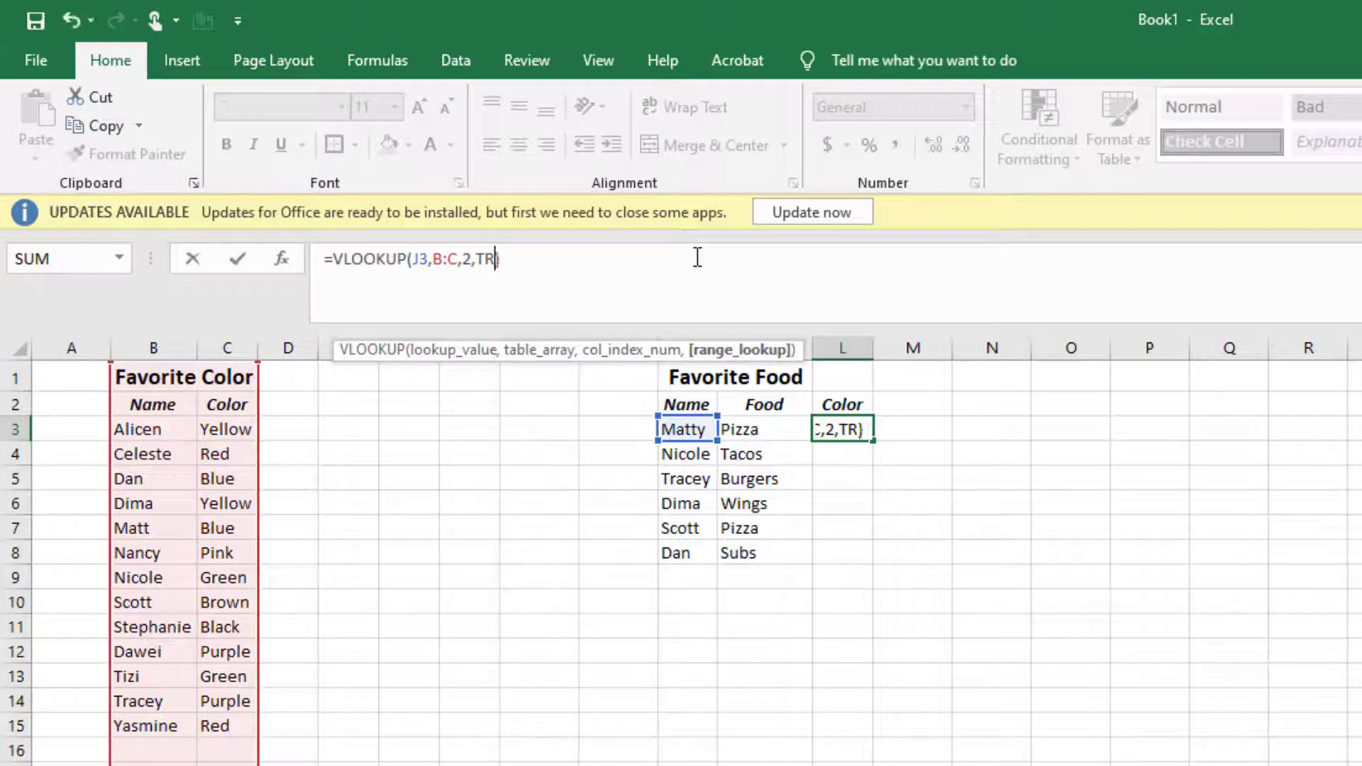
key("BackSpace")
key("BackSpace")
type("False")
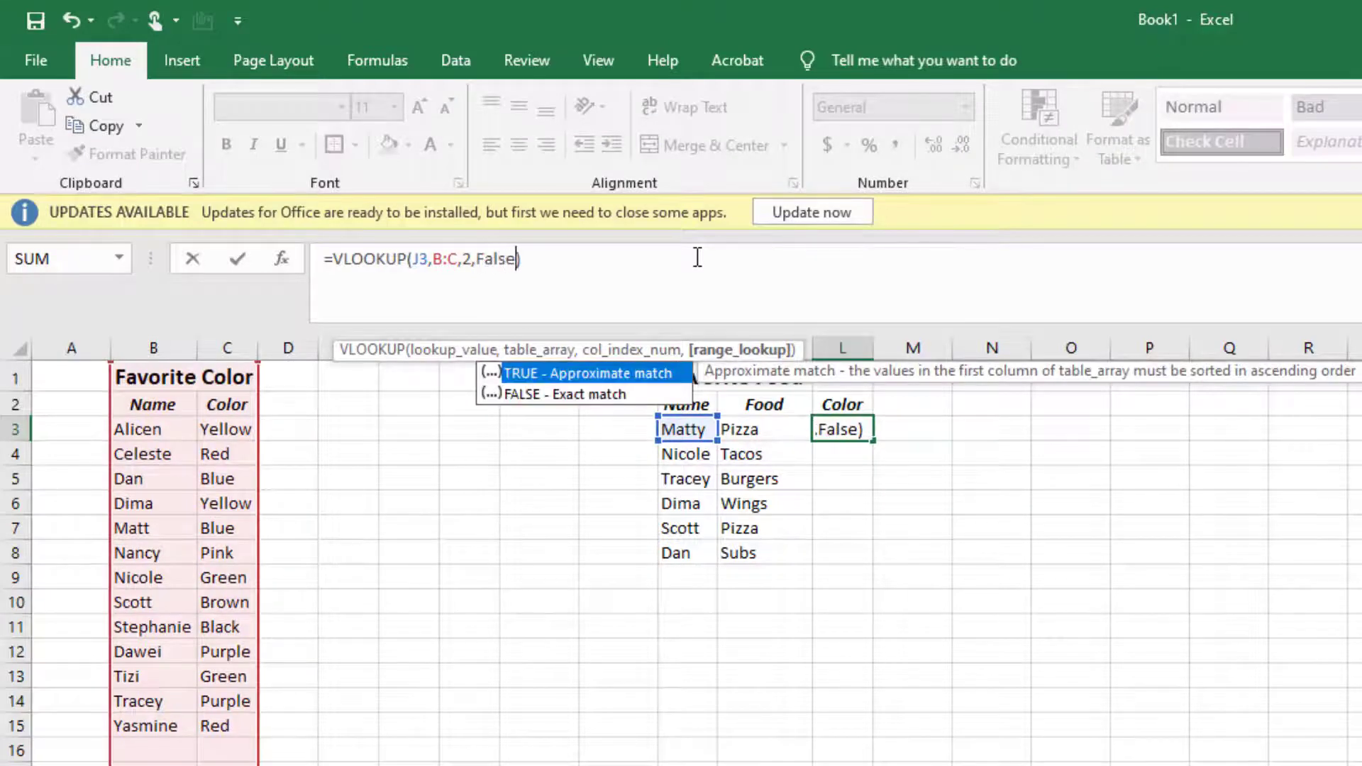
key("Return")
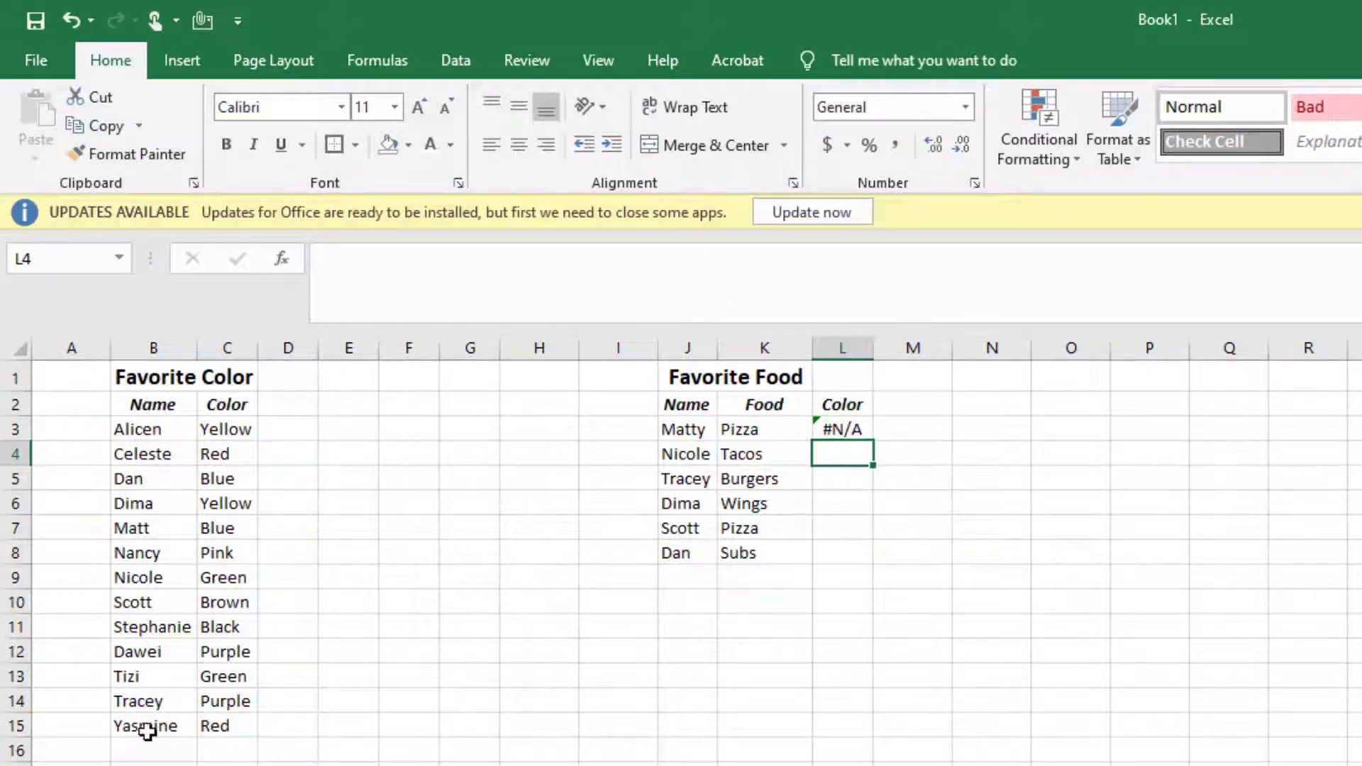
Remove the final letter of the name in J3 so it matches the spelling in B7 of the Favorite Color table.
left_click(859, 428)
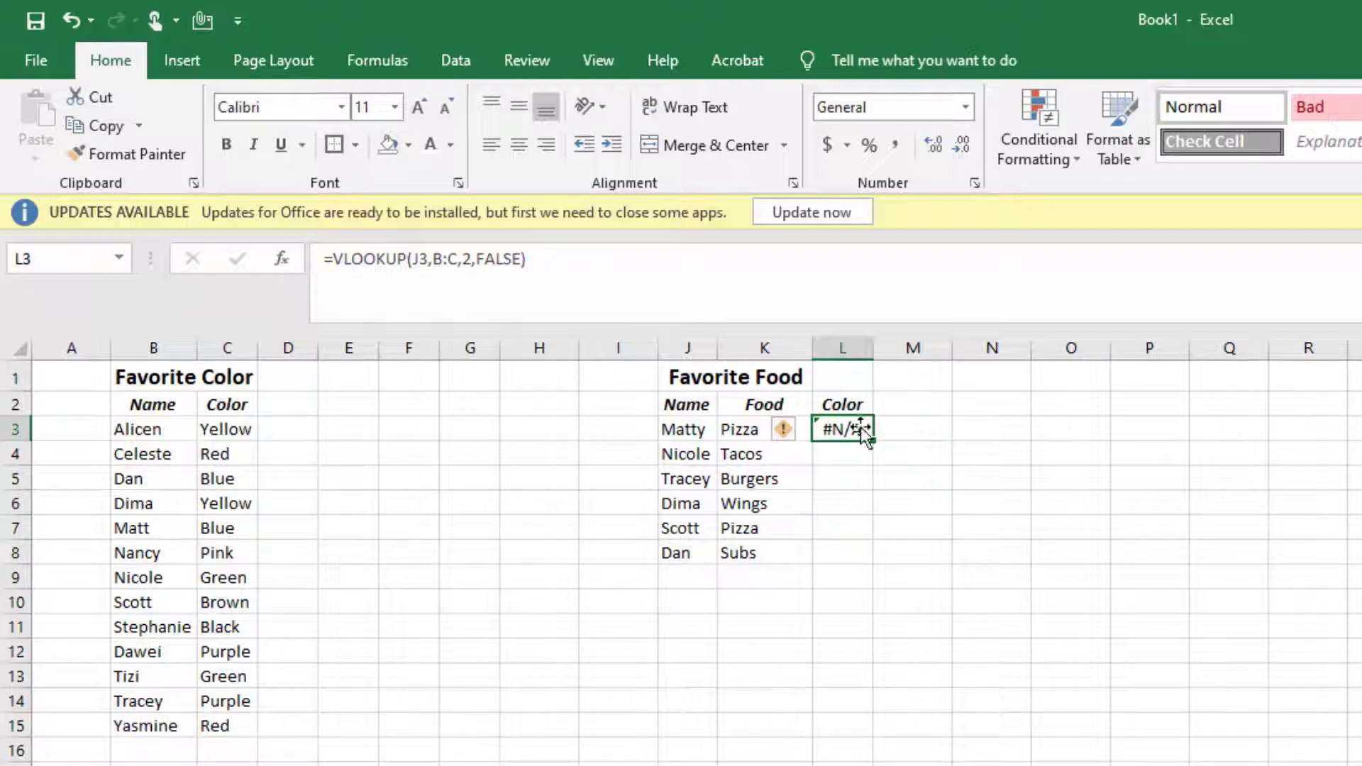
left_click(692, 429)
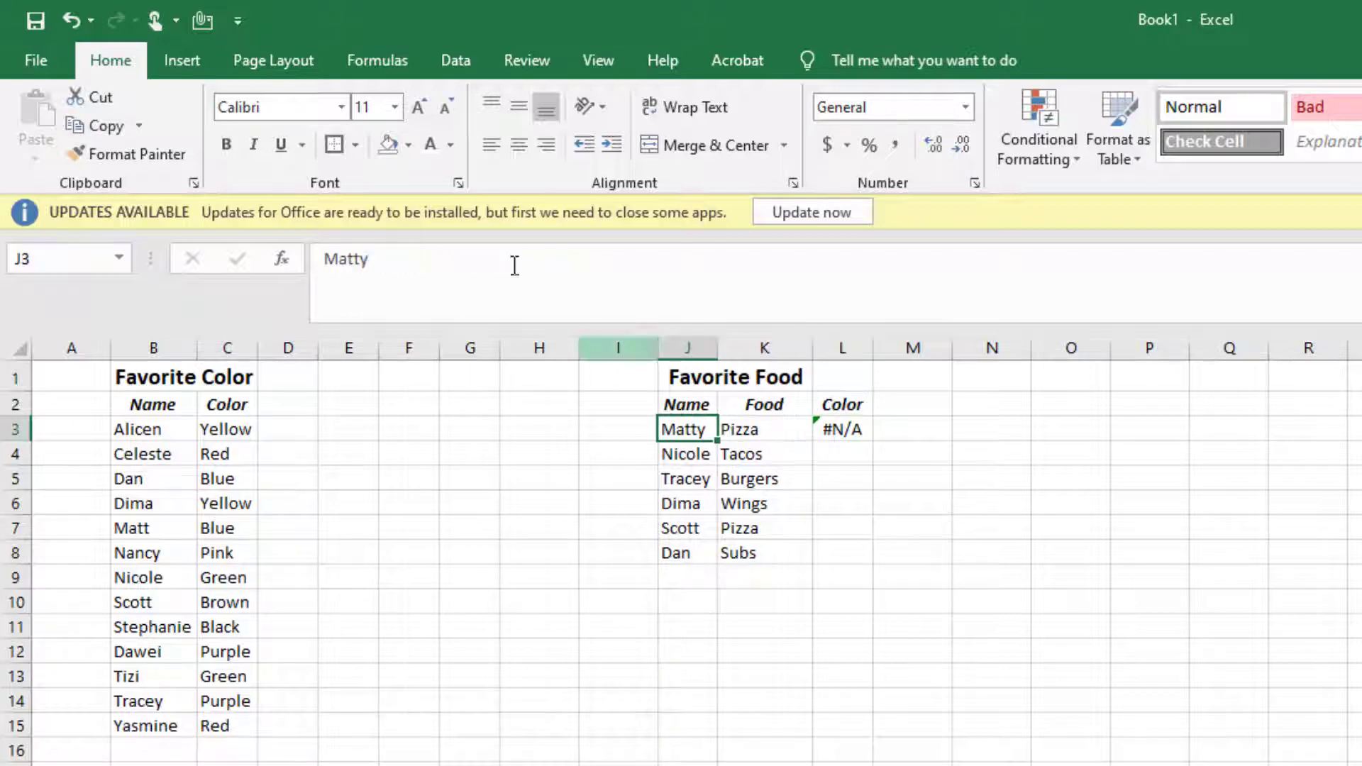
left_click(454, 260)
key("BackSpace")
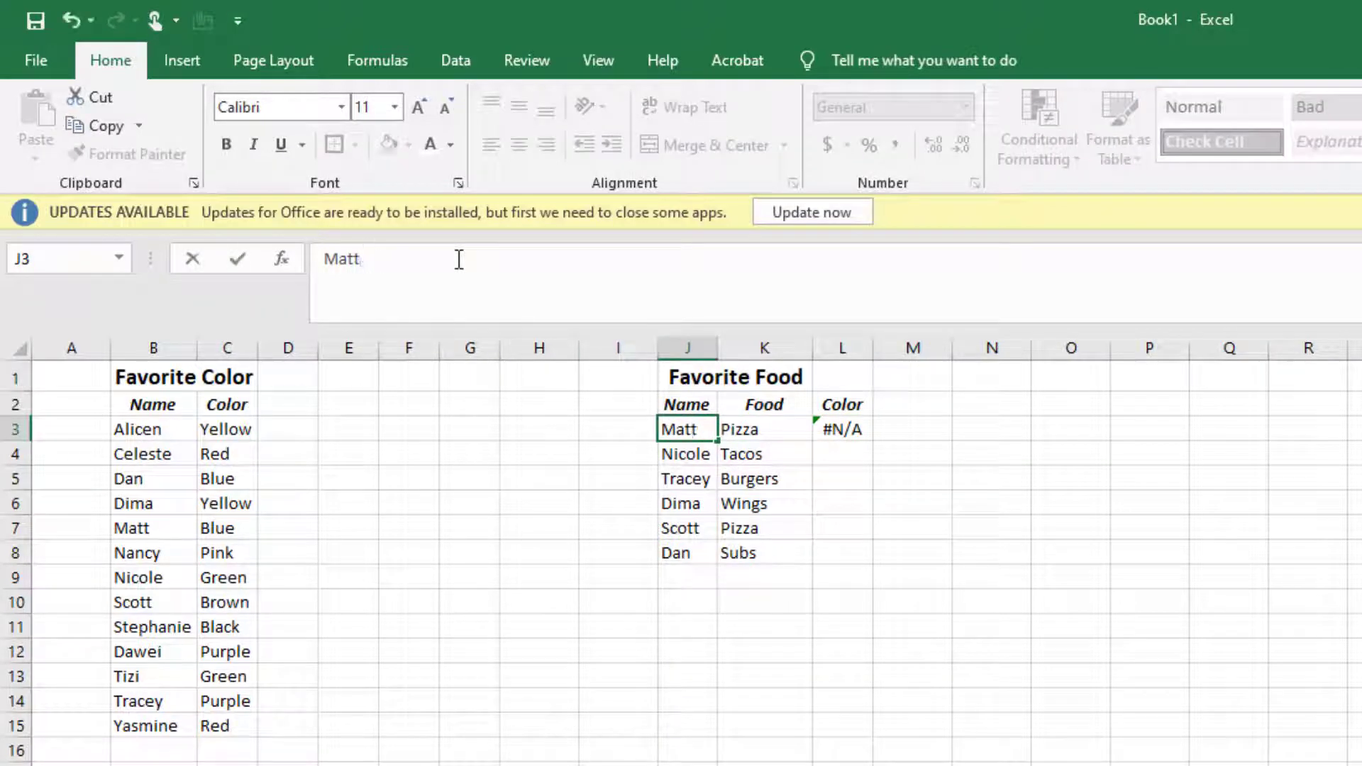
key("Return")
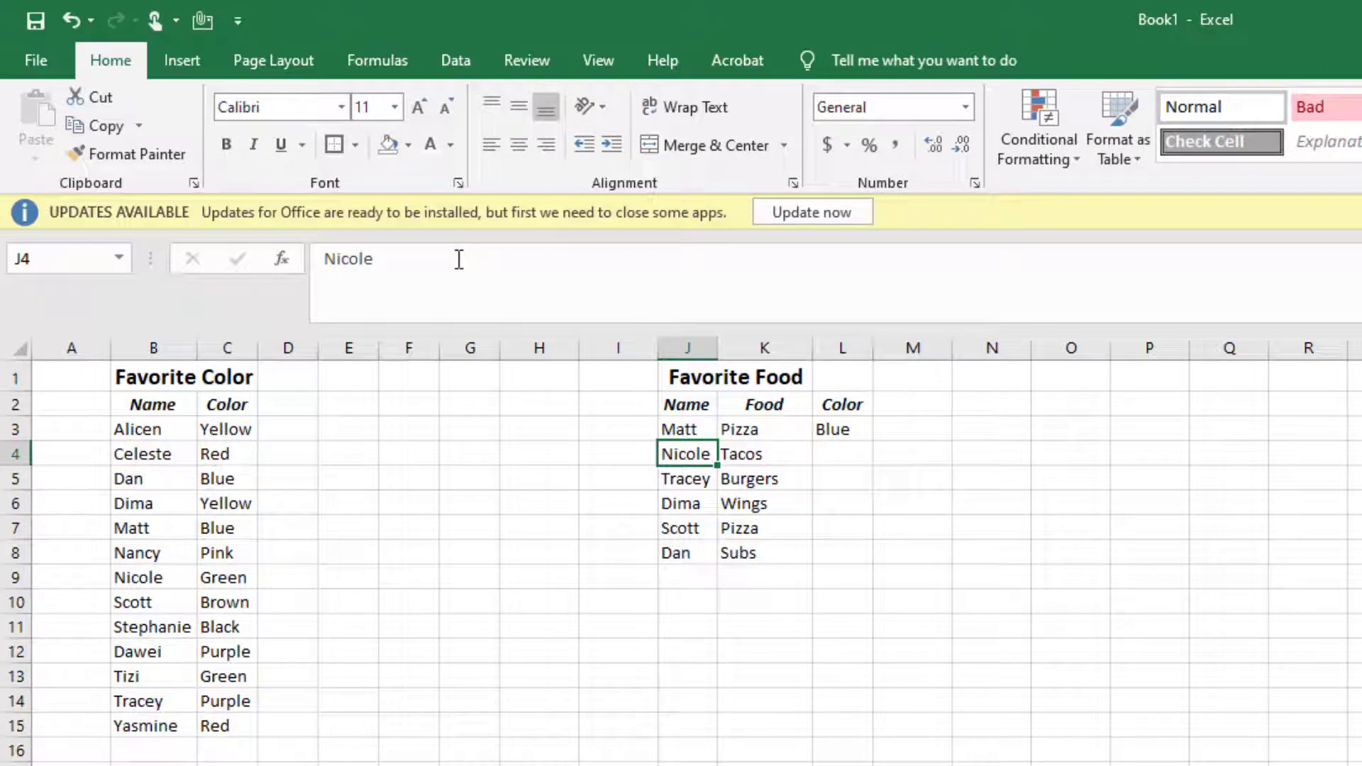
Fill the L3 lookup formula down the Color column for the remaining names in the Favorite Food table.
left_click(829, 429)
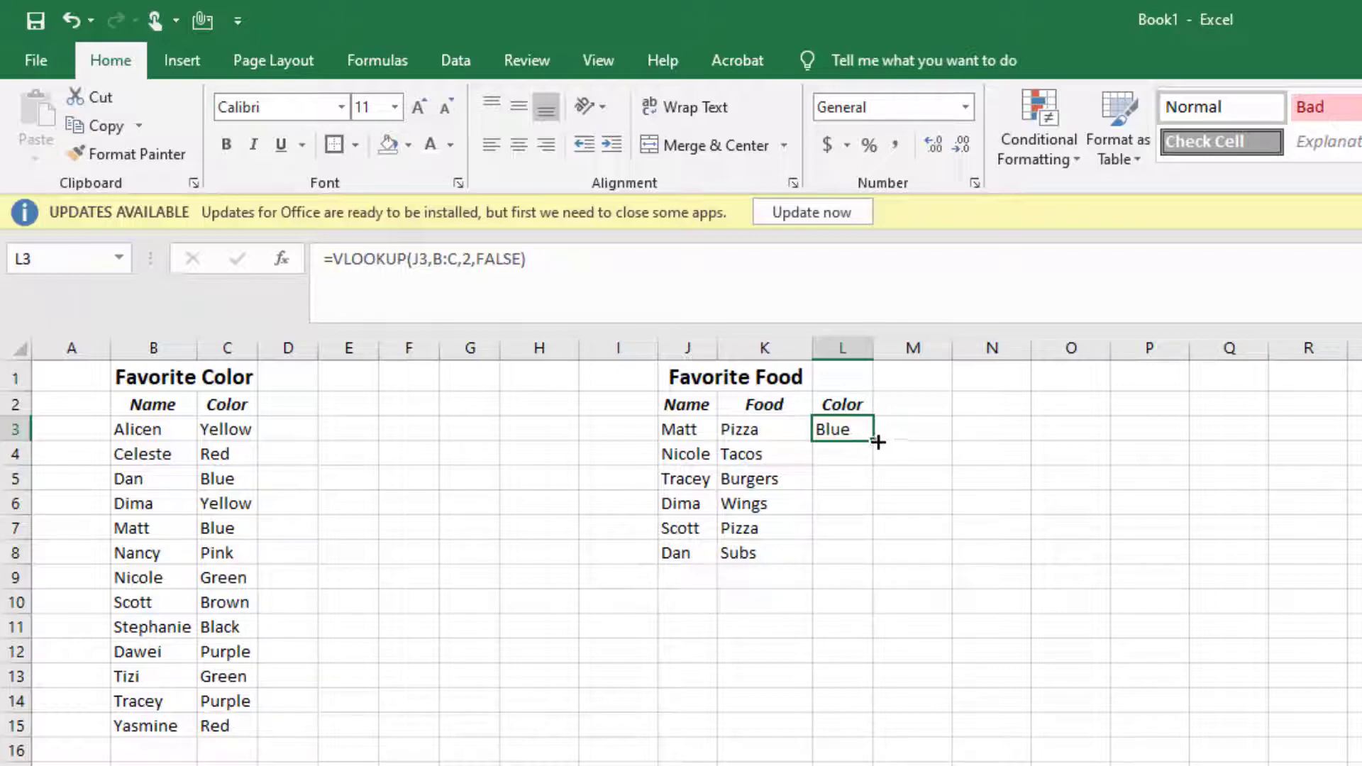
left_click_drag(873, 444, 868, 569)
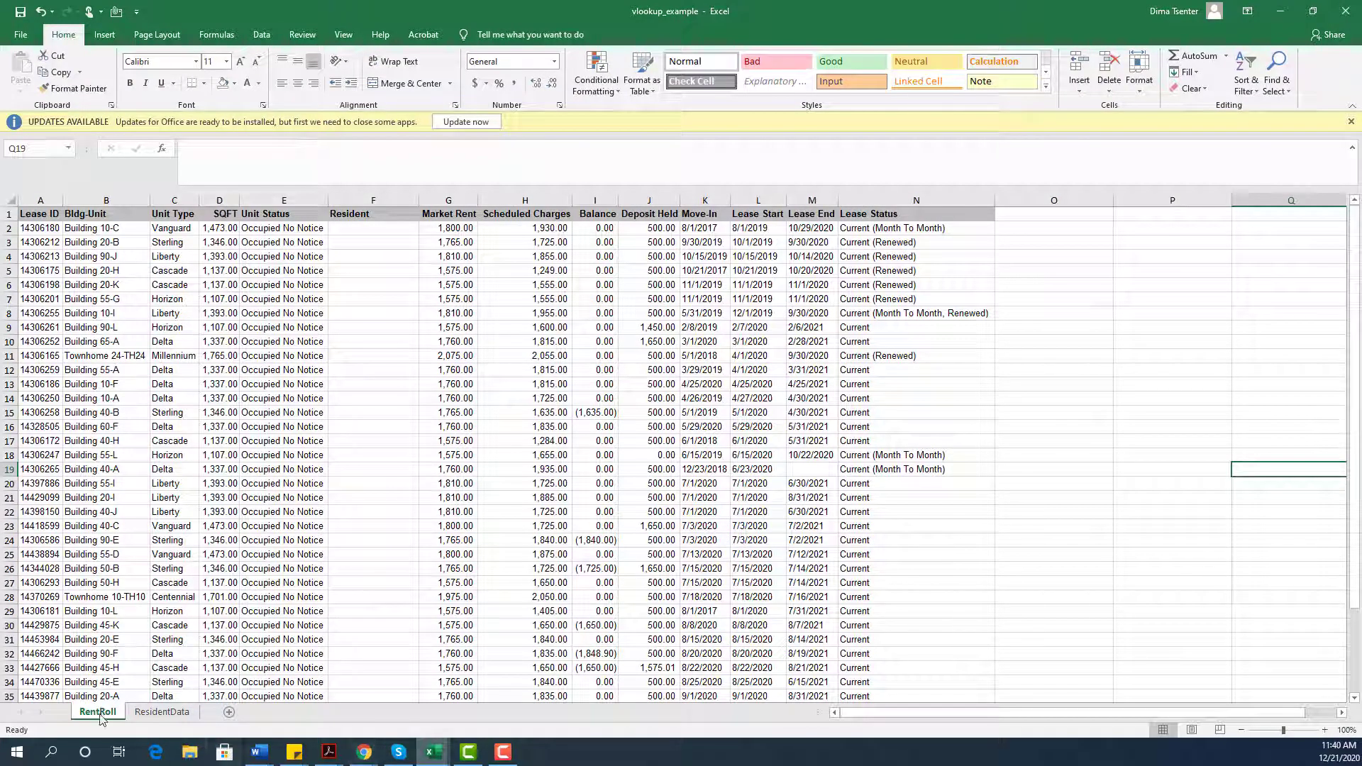
Examine the vehicle Make and Model columns in ResidentData and the Lease ID column in RentRoll.
left_click(159, 712)
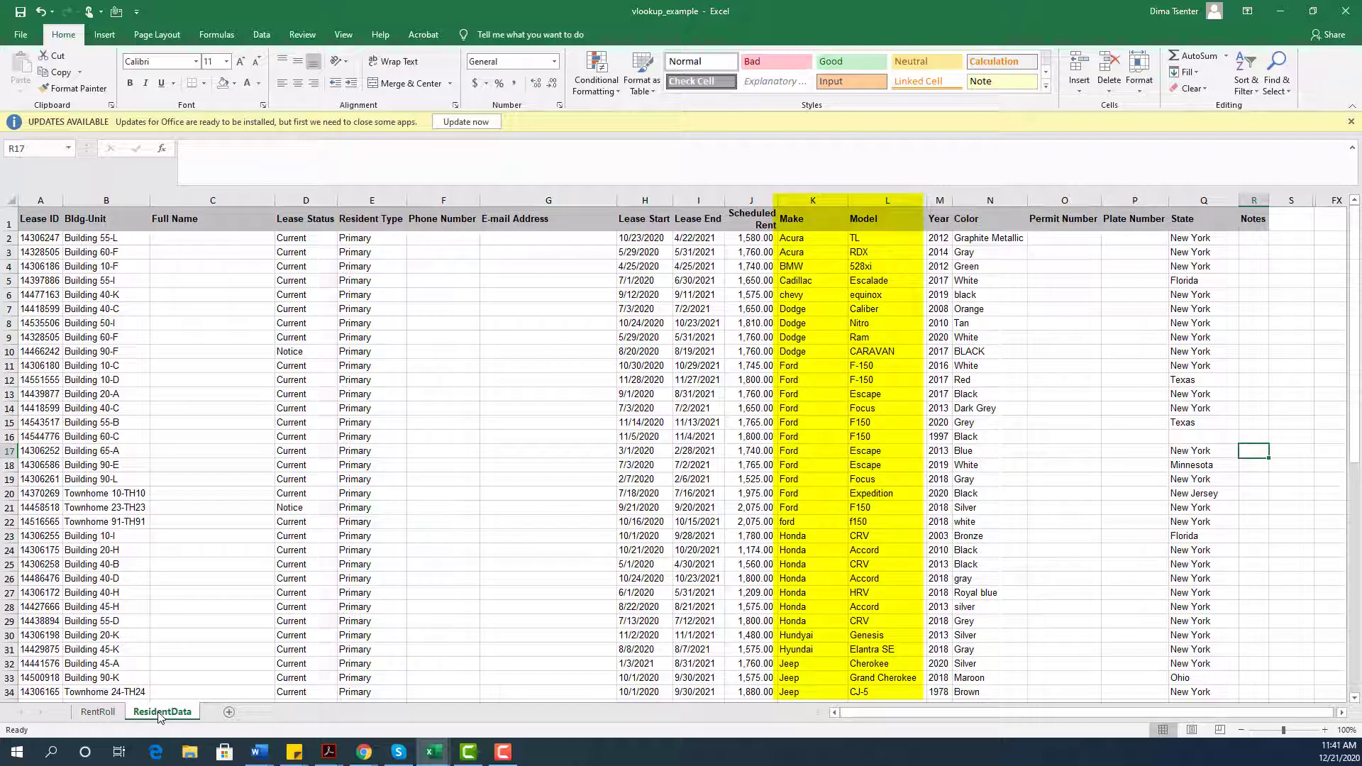
left_click(83, 713)
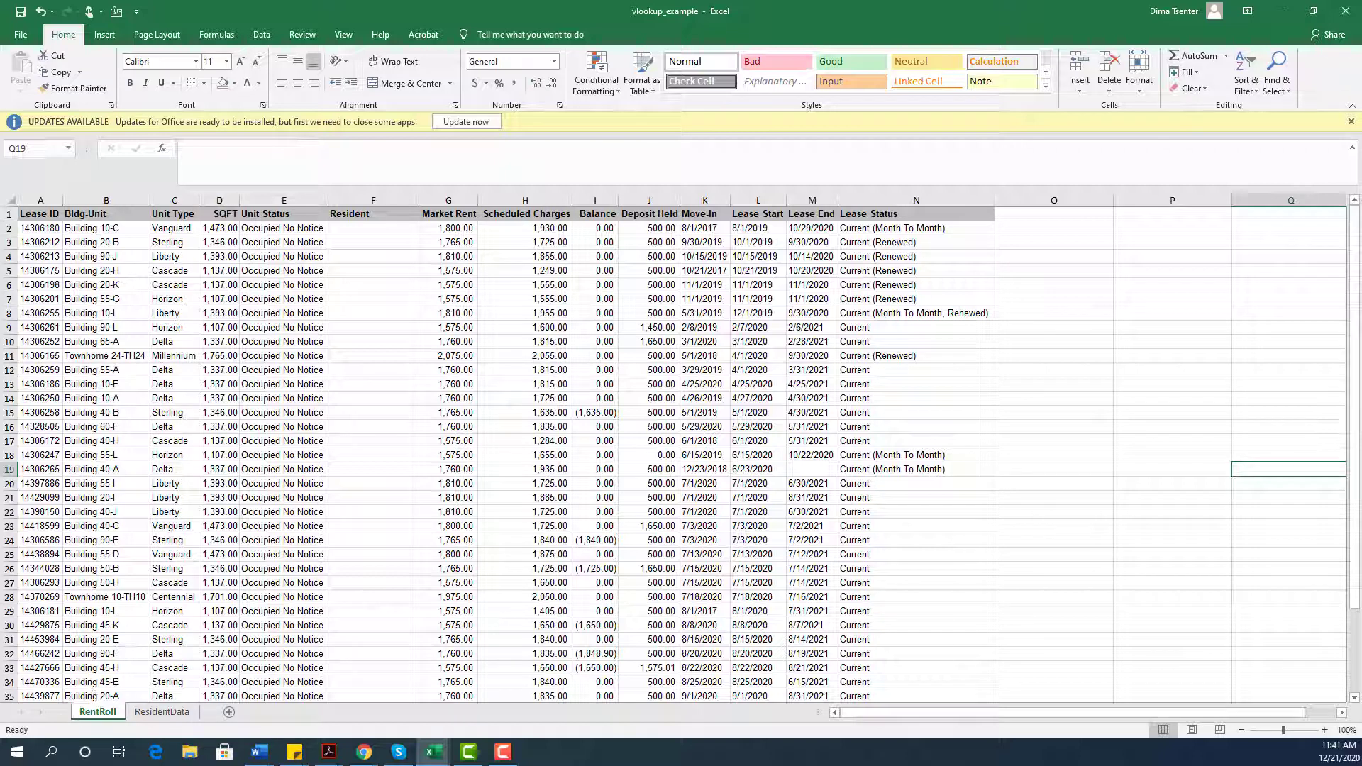
left_click(40, 199)
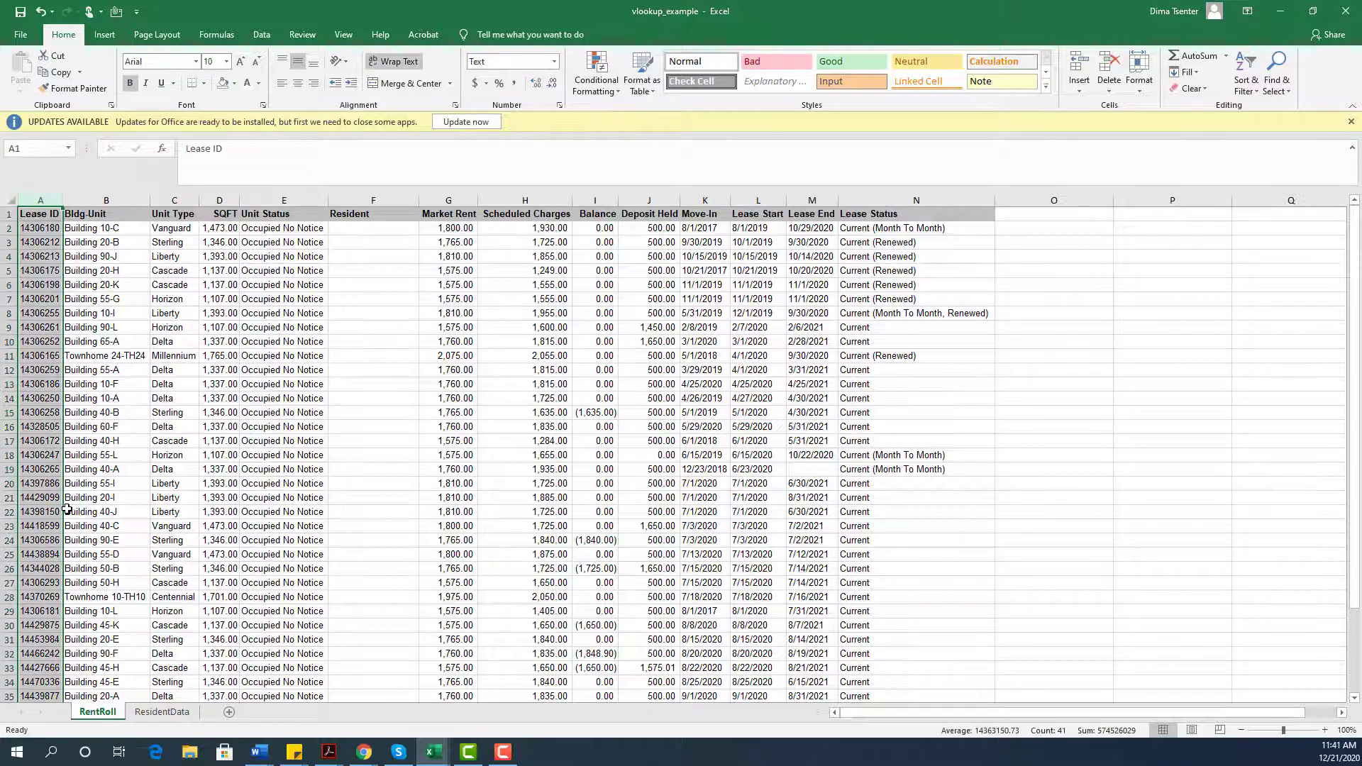
left_click(46, 270)
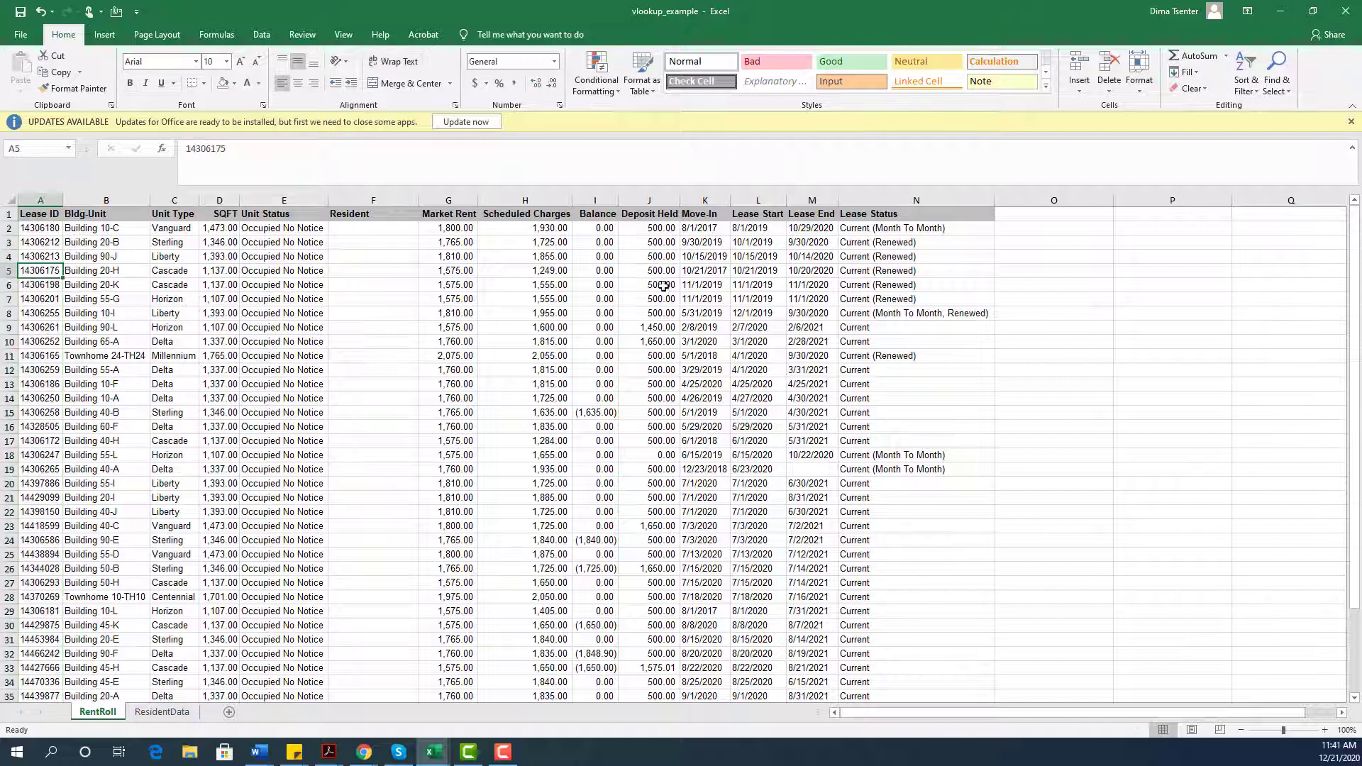
Add the headers Make of Vehicle in O1 and Model of Vehicle in P1 of the RentRoll sheet.
left_click(1057, 214)
left_click(1130, 212, "shift")
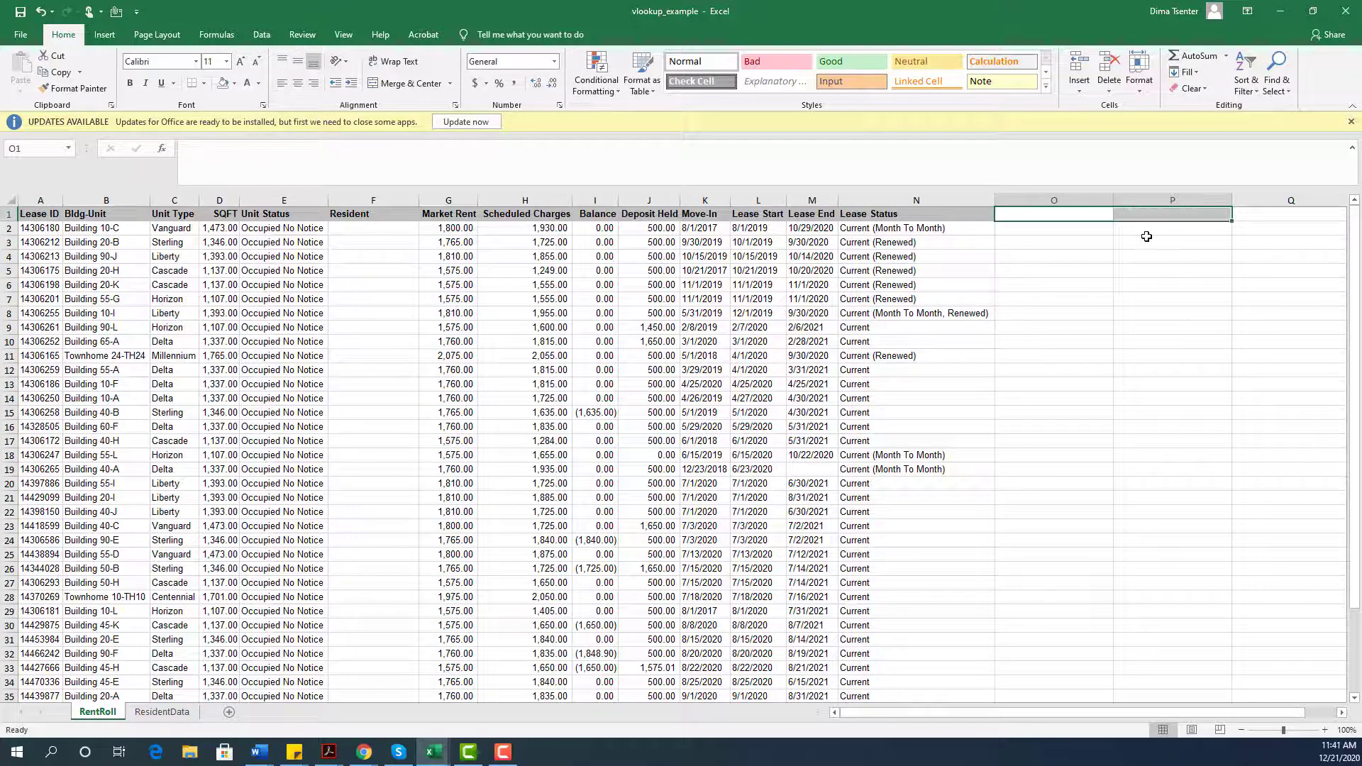
left_click(1041, 213)
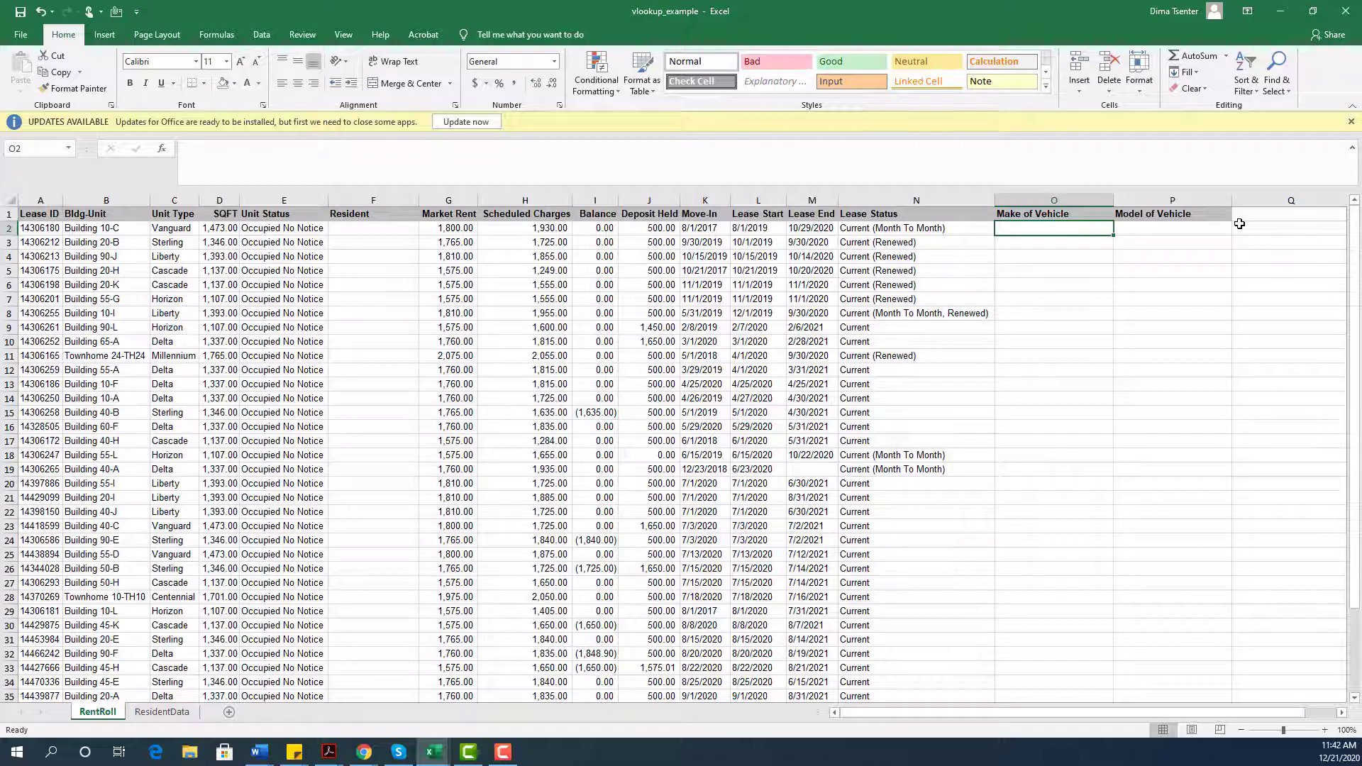
Begin a VLOOKUP formula in O2 with Lease ID cell A2 as lookup value and ResidentData columns A:R as table array.
type("=vlook")
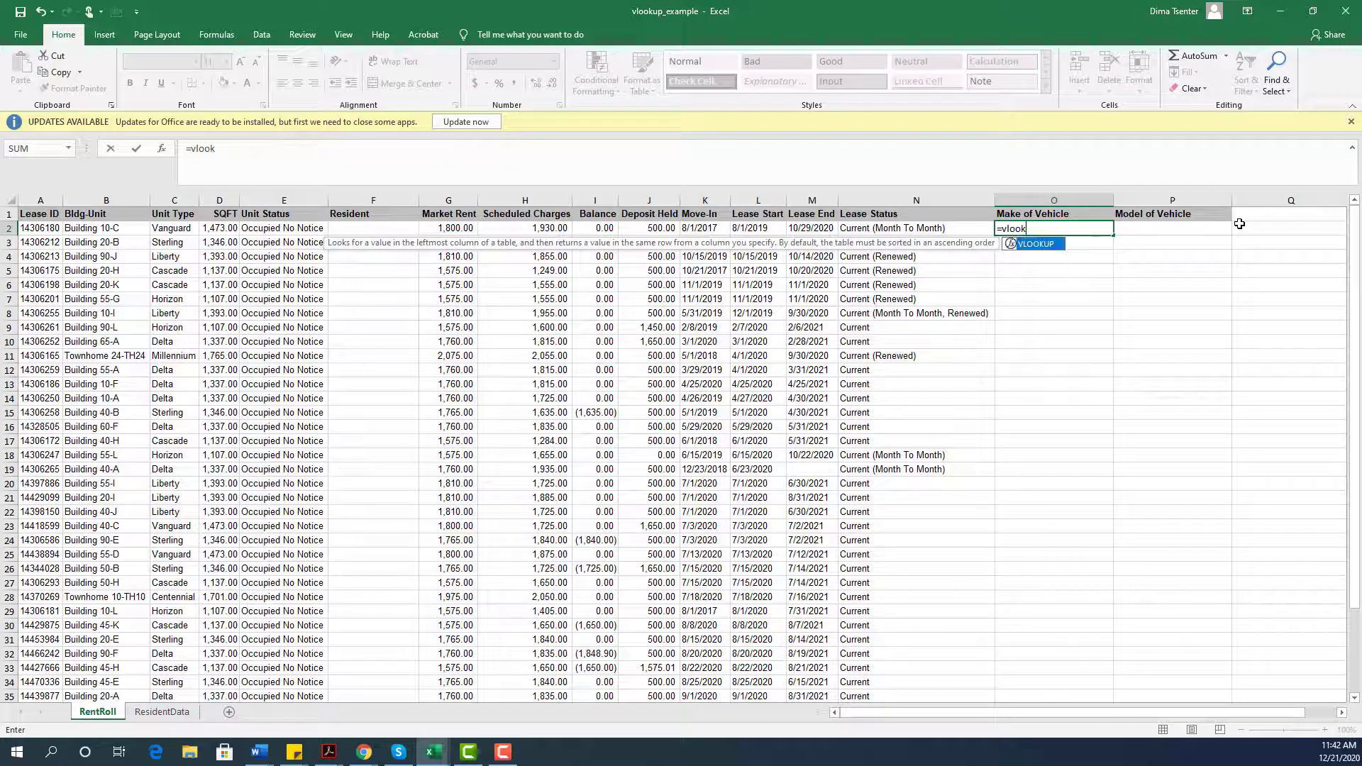
type("up(")
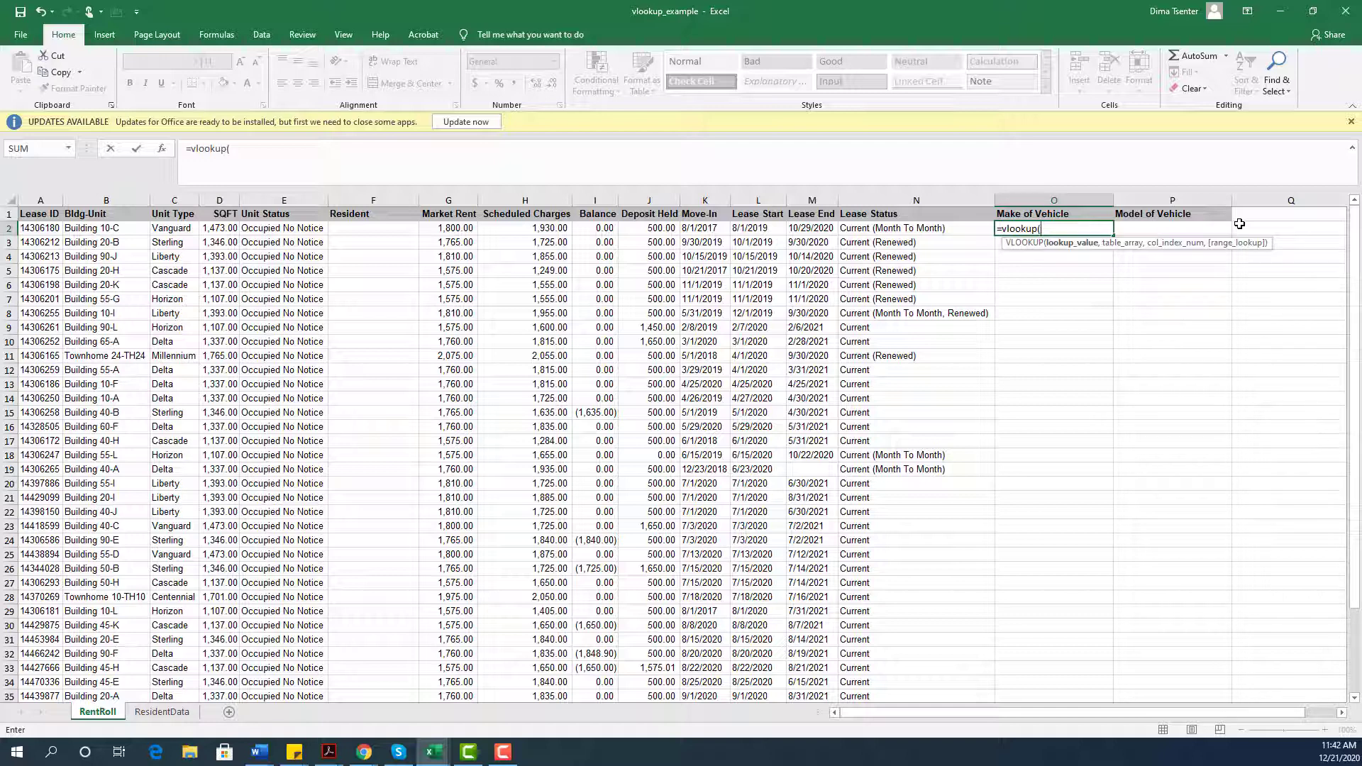
left_click(35, 227)
left_click(265, 154)
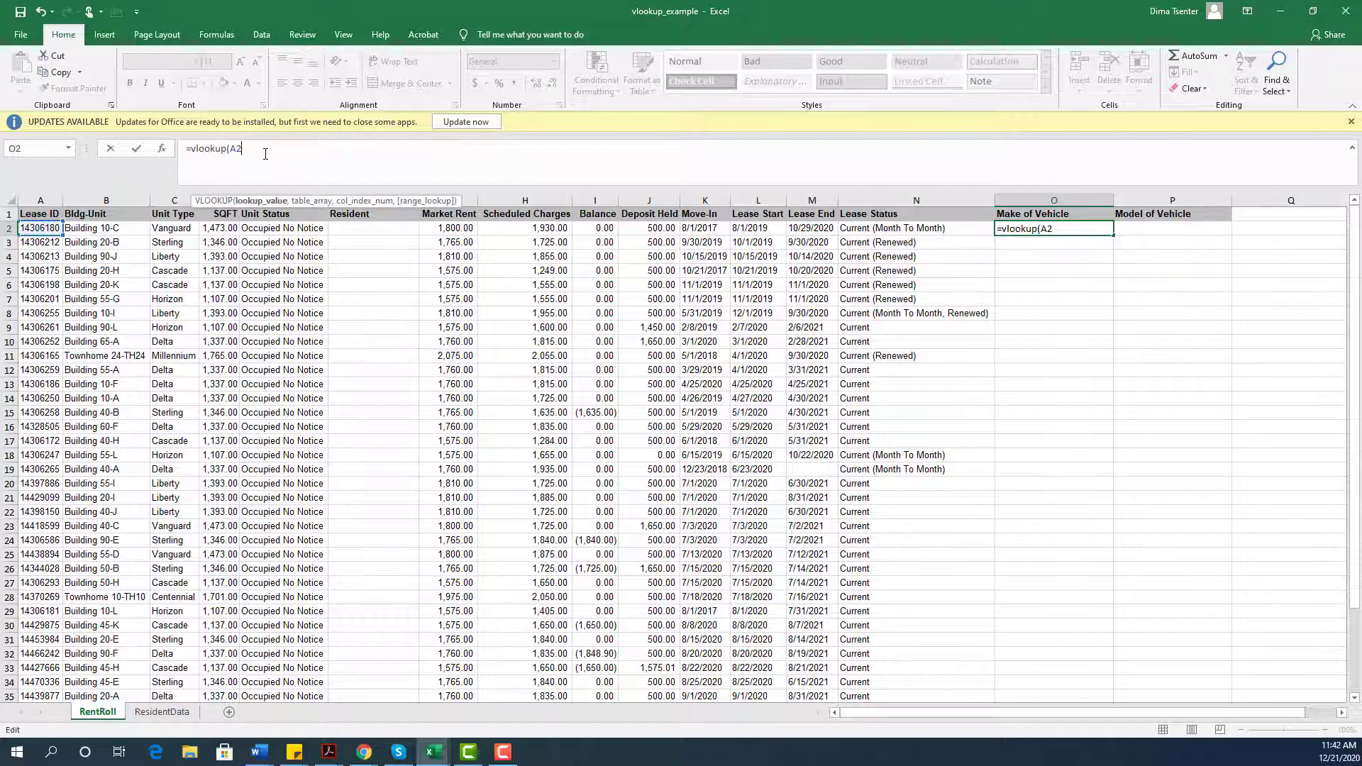
type(",")
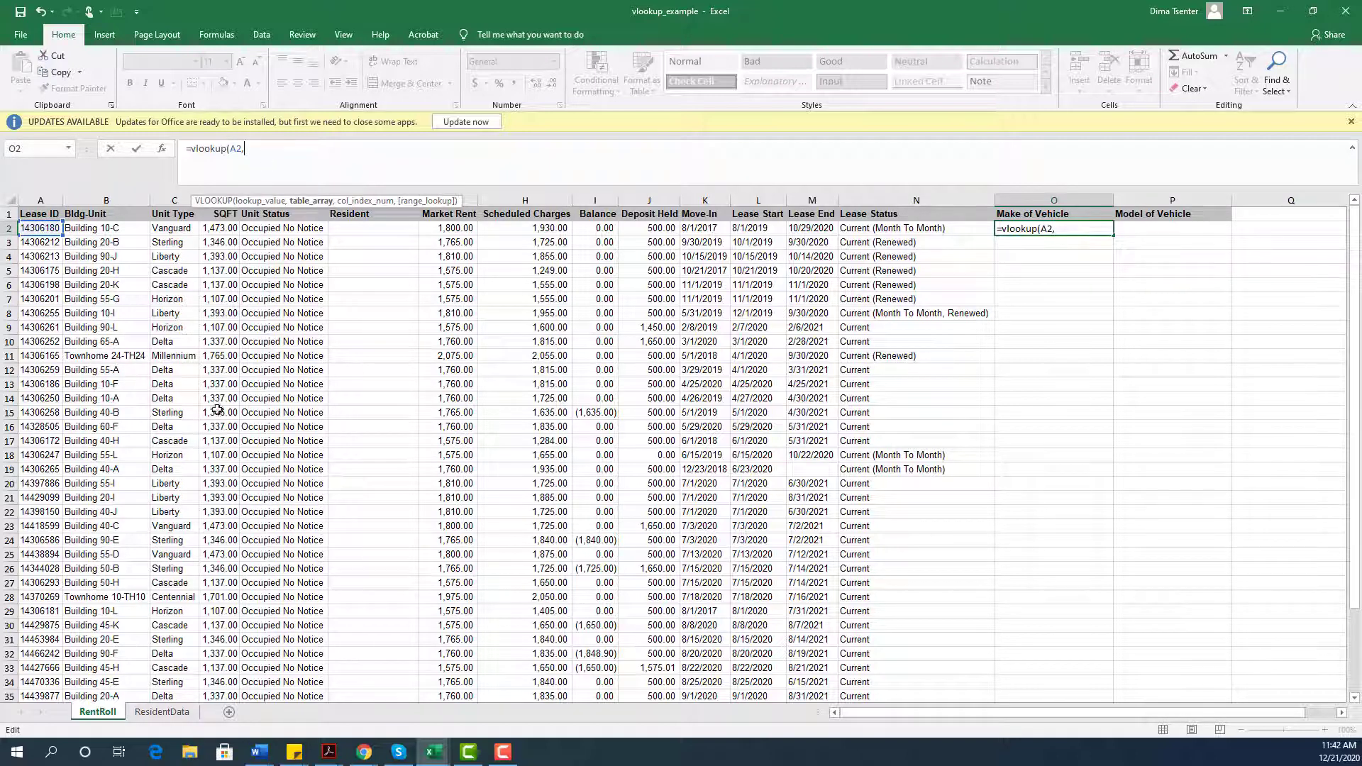
left_click(170, 713)
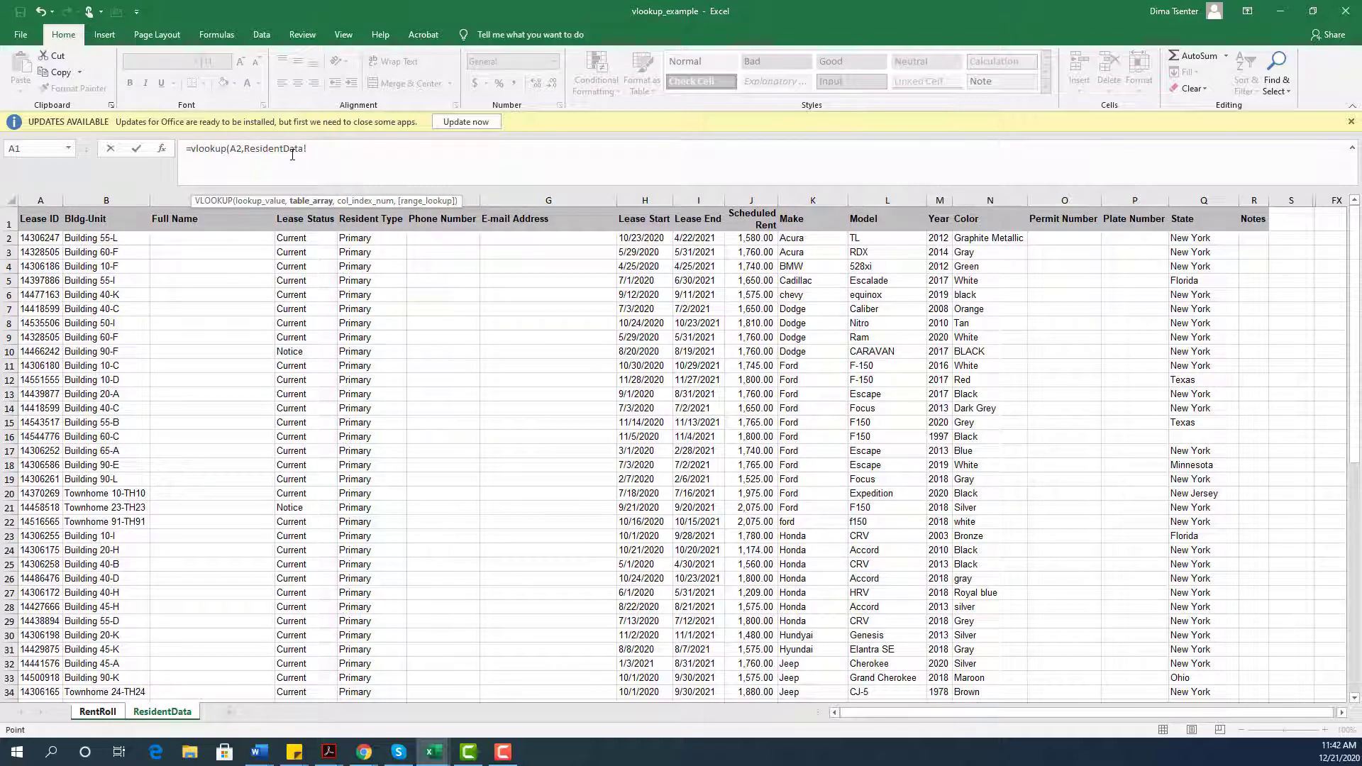
left_click_drag(40, 200, 1255, 202)
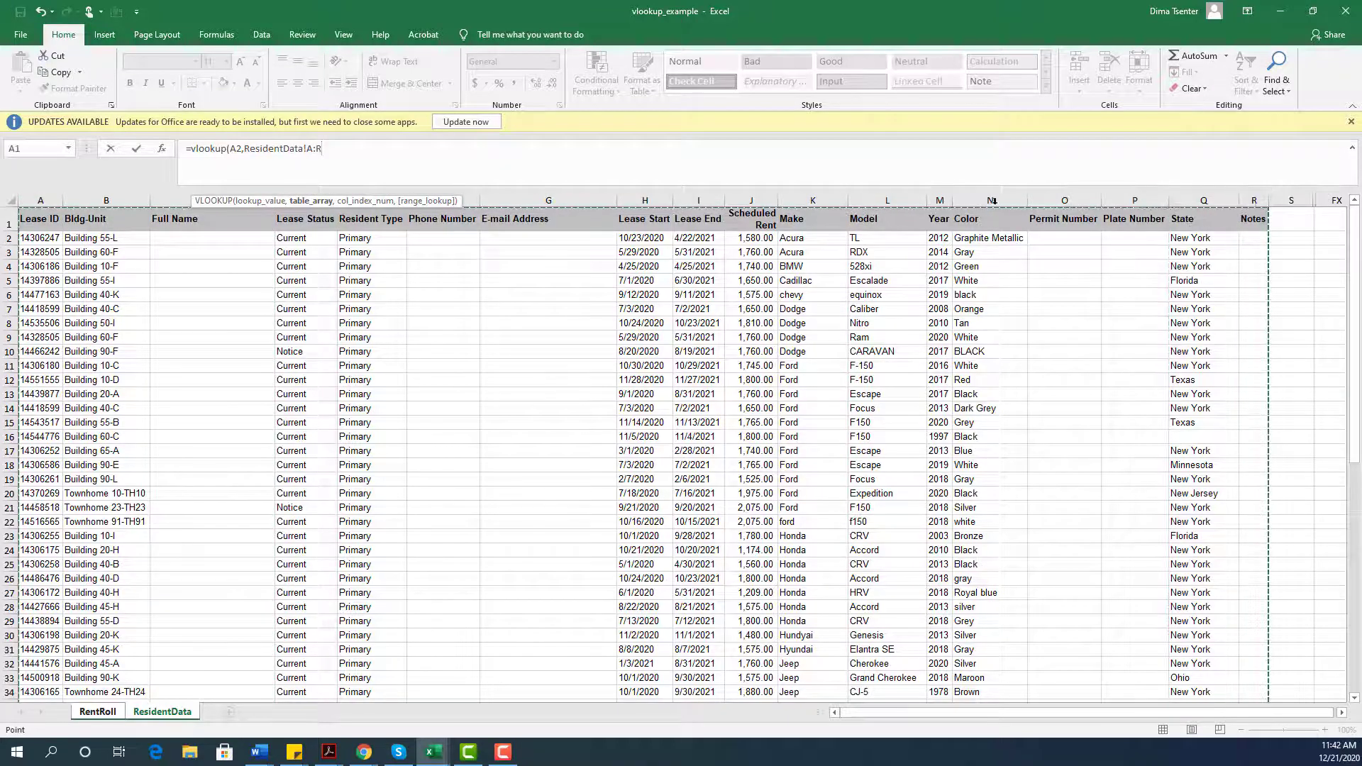
Complete the O2 lookup with column index 11 and FALSE for an exact match, and fill it down the Make of Vehicle column.
left_click(379, 157)
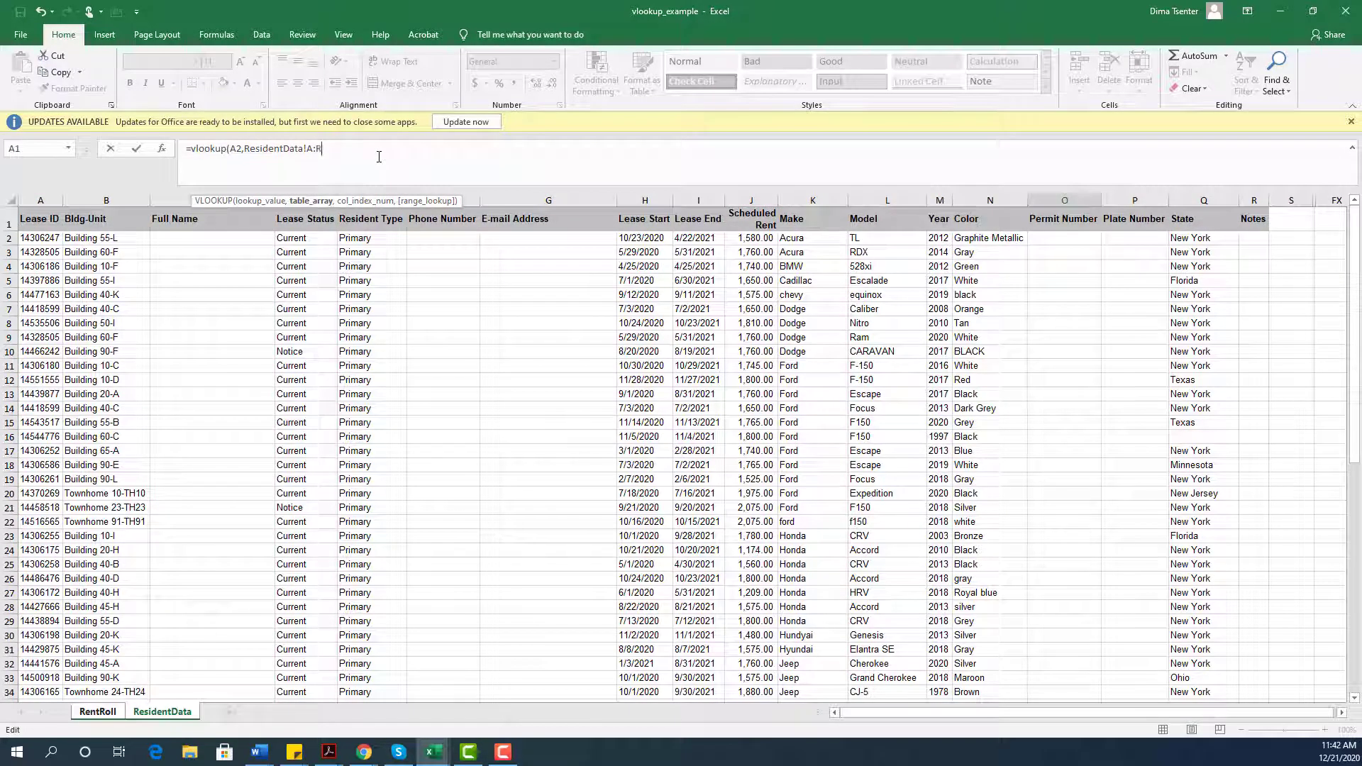
type(",11")
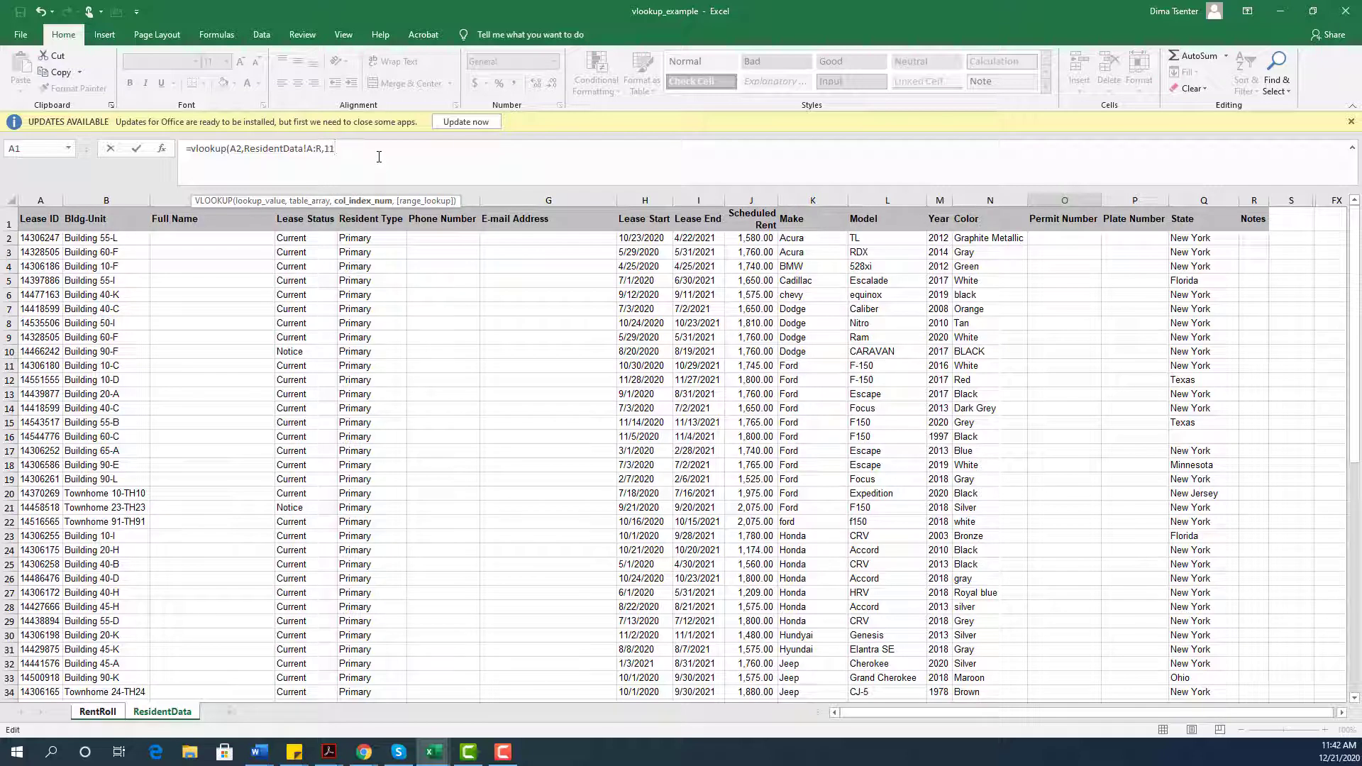
type(",")
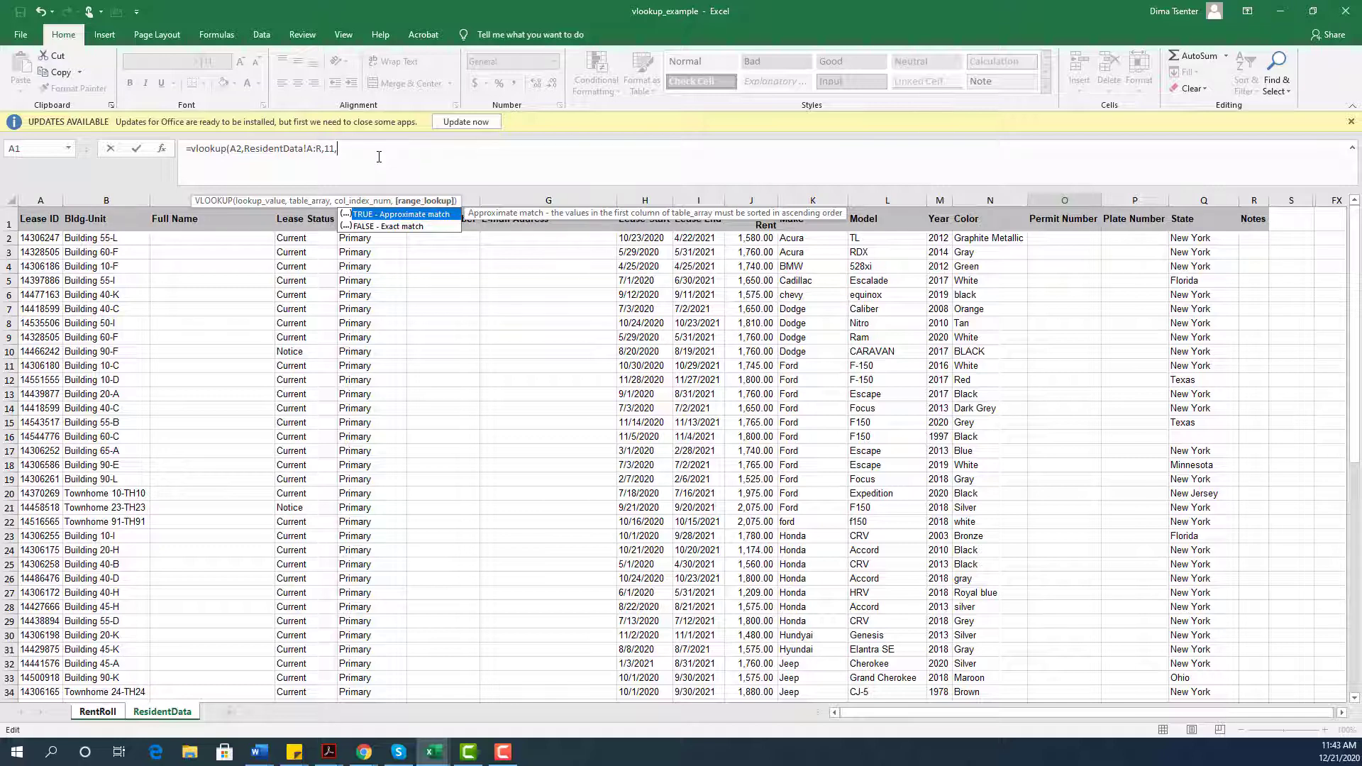
type("false)")
key("Return")
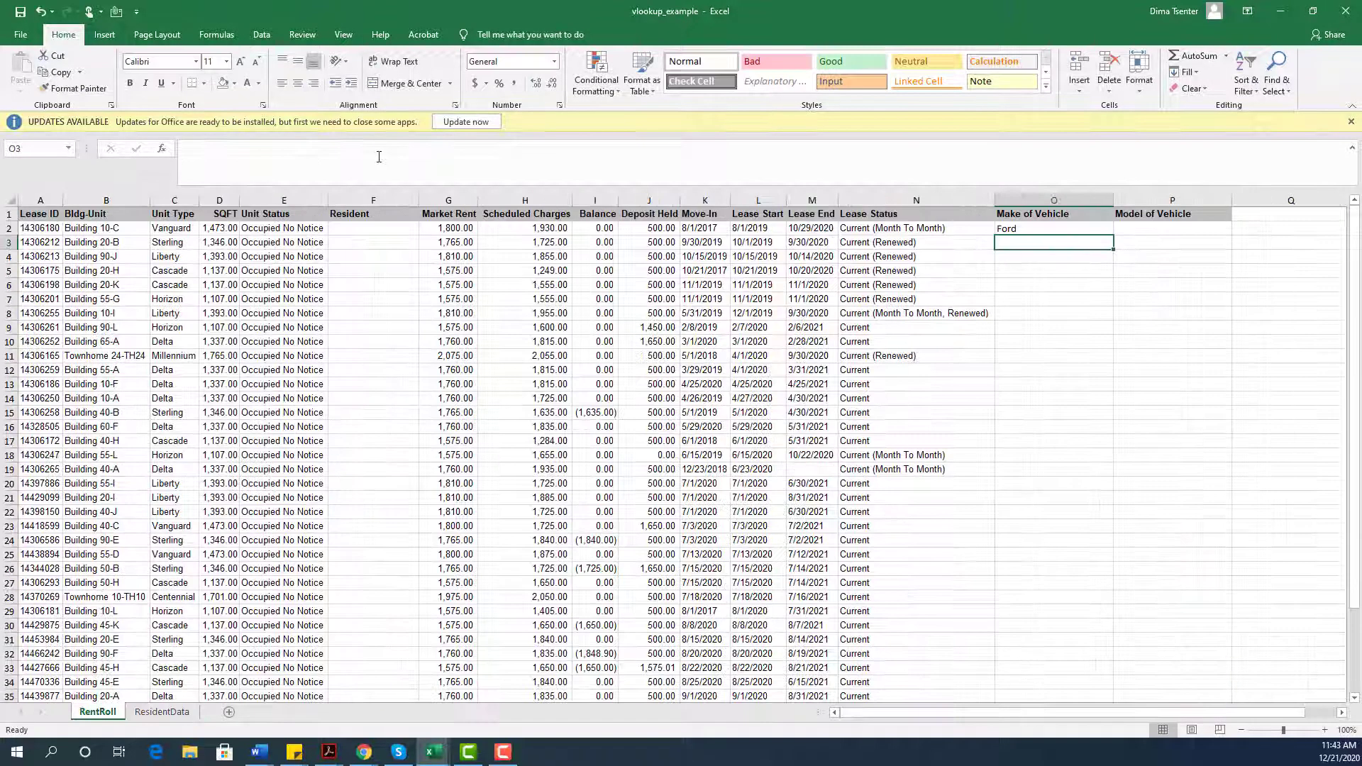
left_click(1015, 226)
double_click(1114, 235)
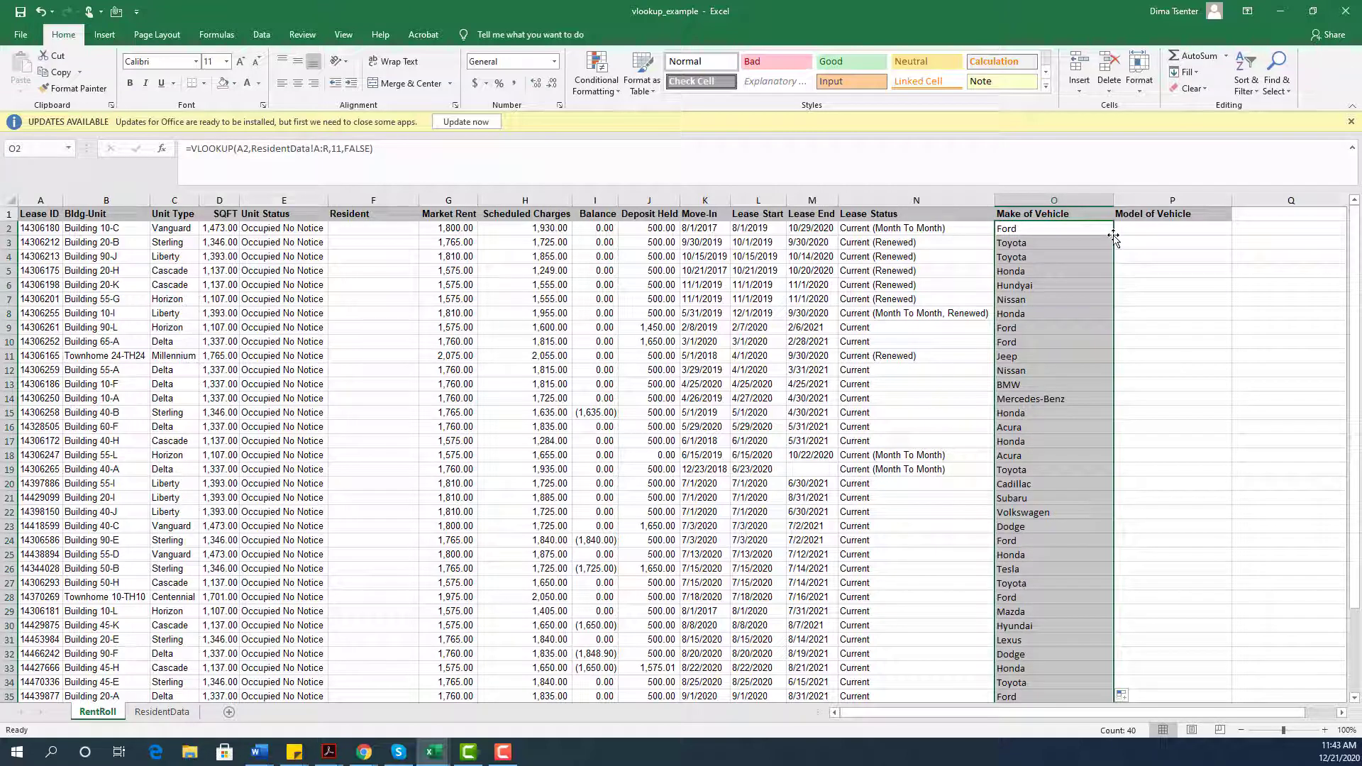
Begin a VLOOKUP formula in P2 with Lease ID cell A2 as lookup value and ResidentData columns A:R as table array.
left_click(1148, 227)
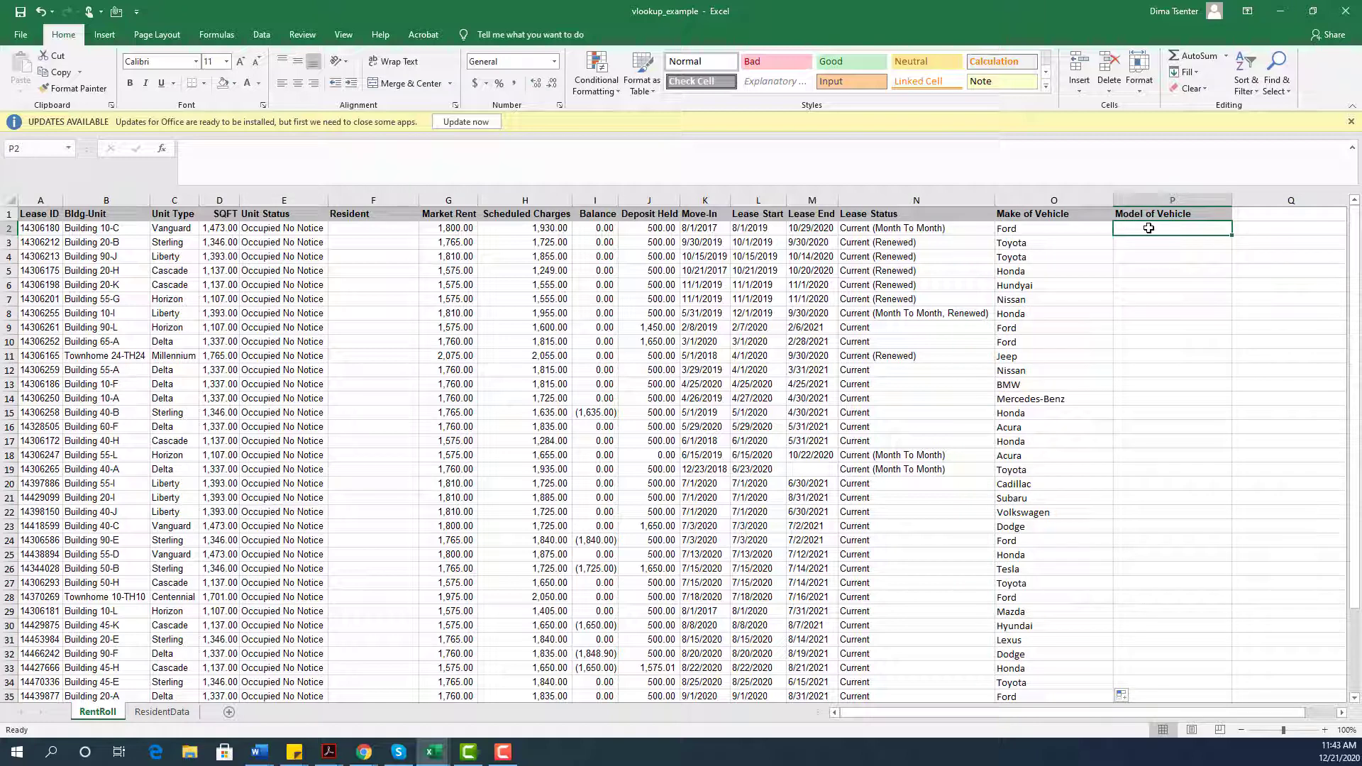
type("=vlook")
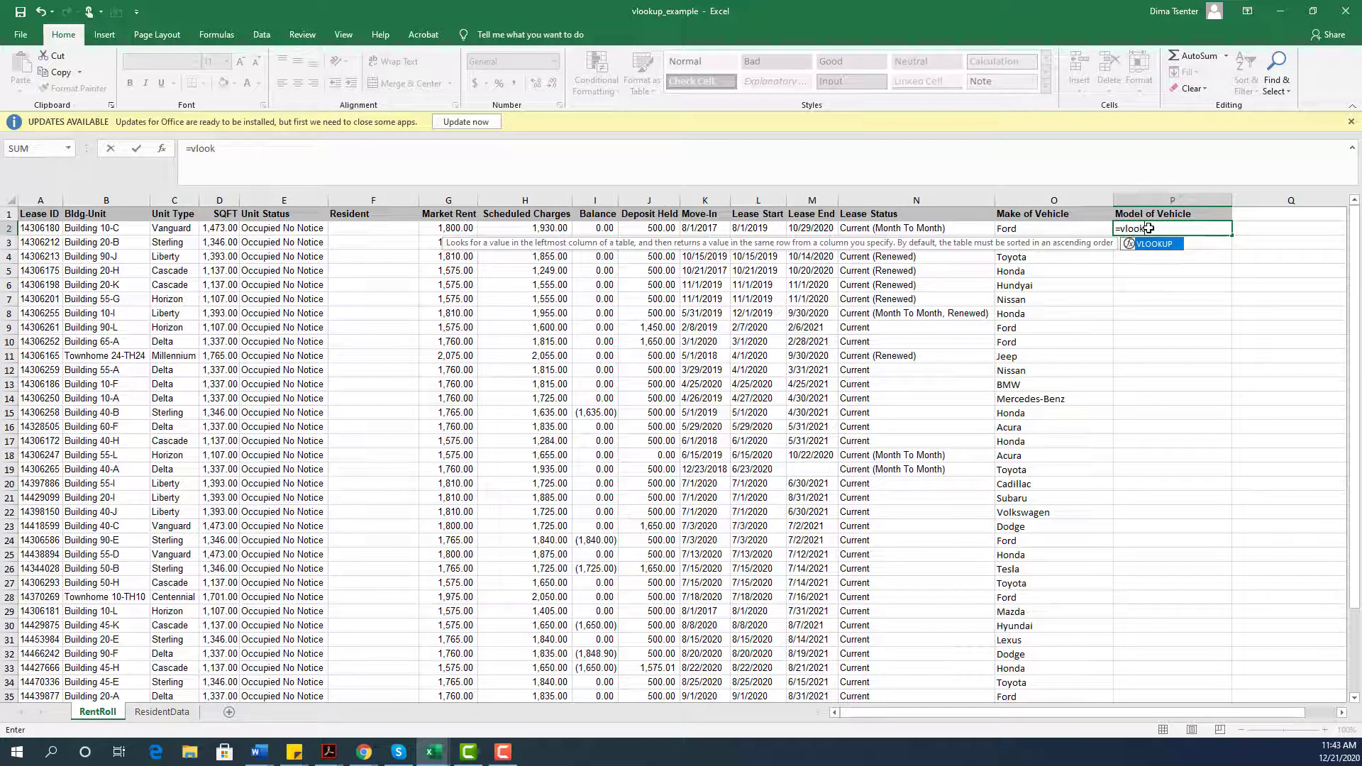
type("up(")
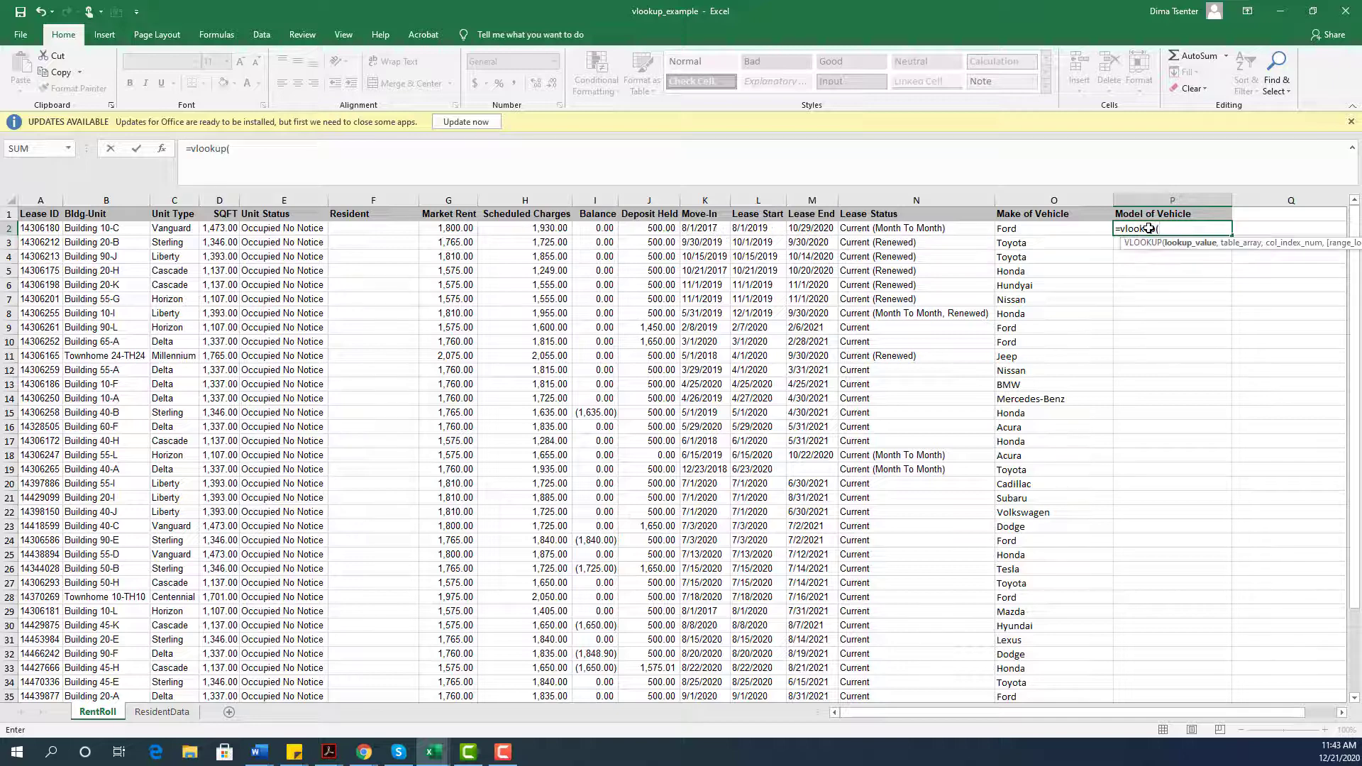
left_click(55, 229)
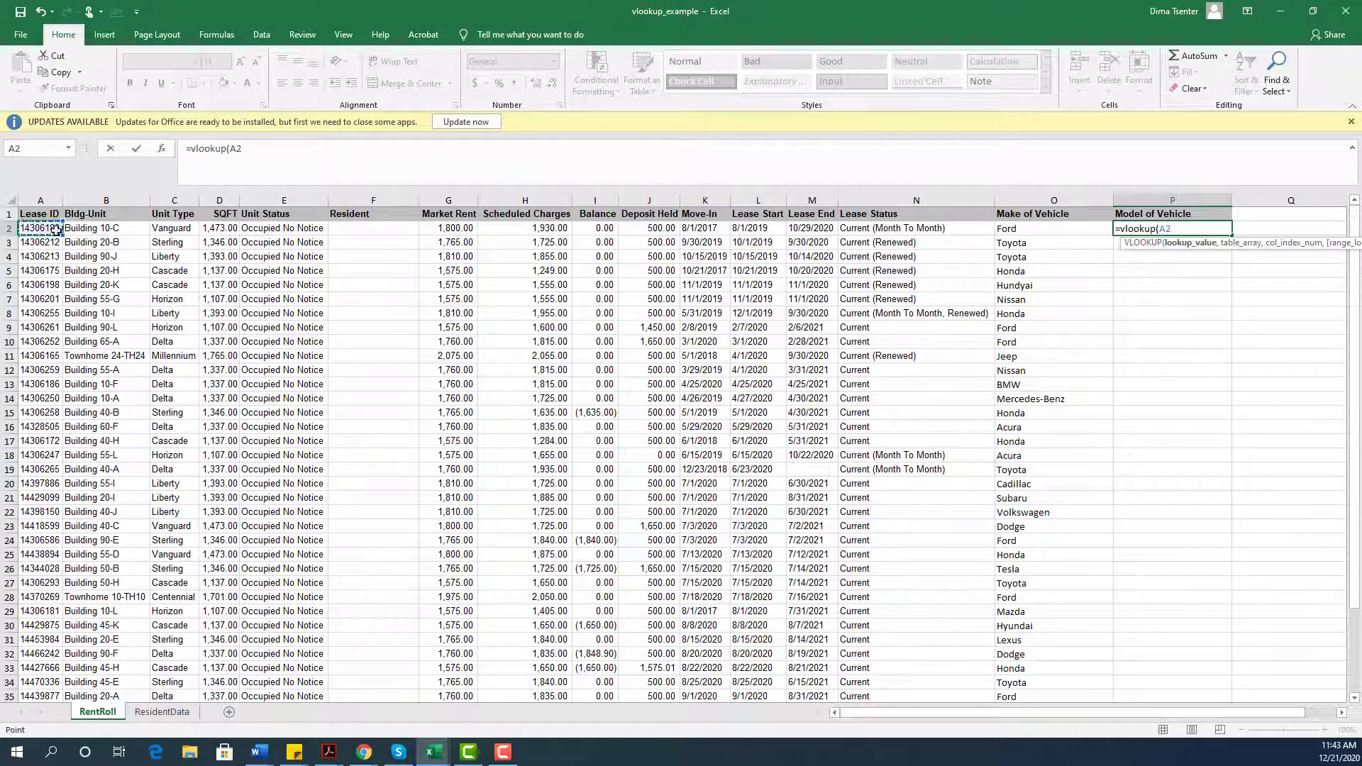
type(",")
left_click(162, 711)
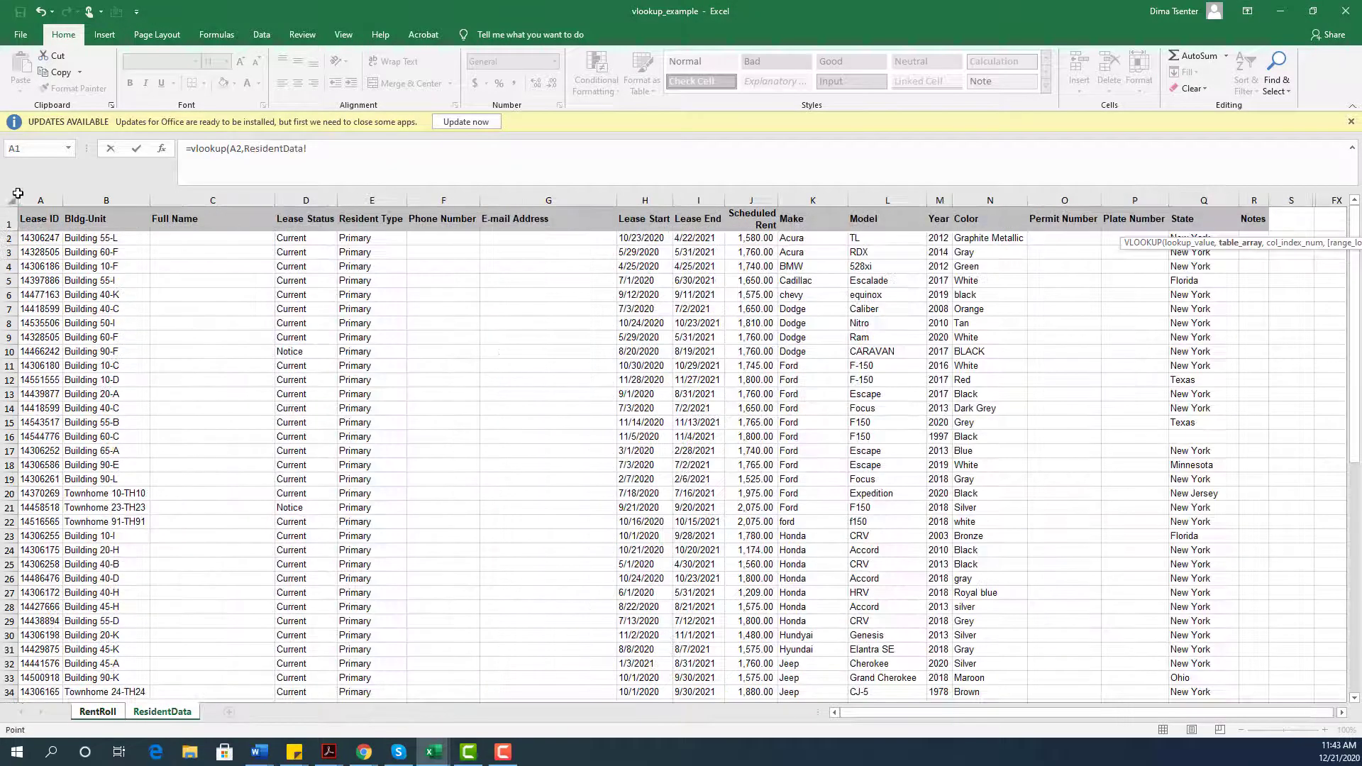
left_click_drag(41, 200, 1255, 201)
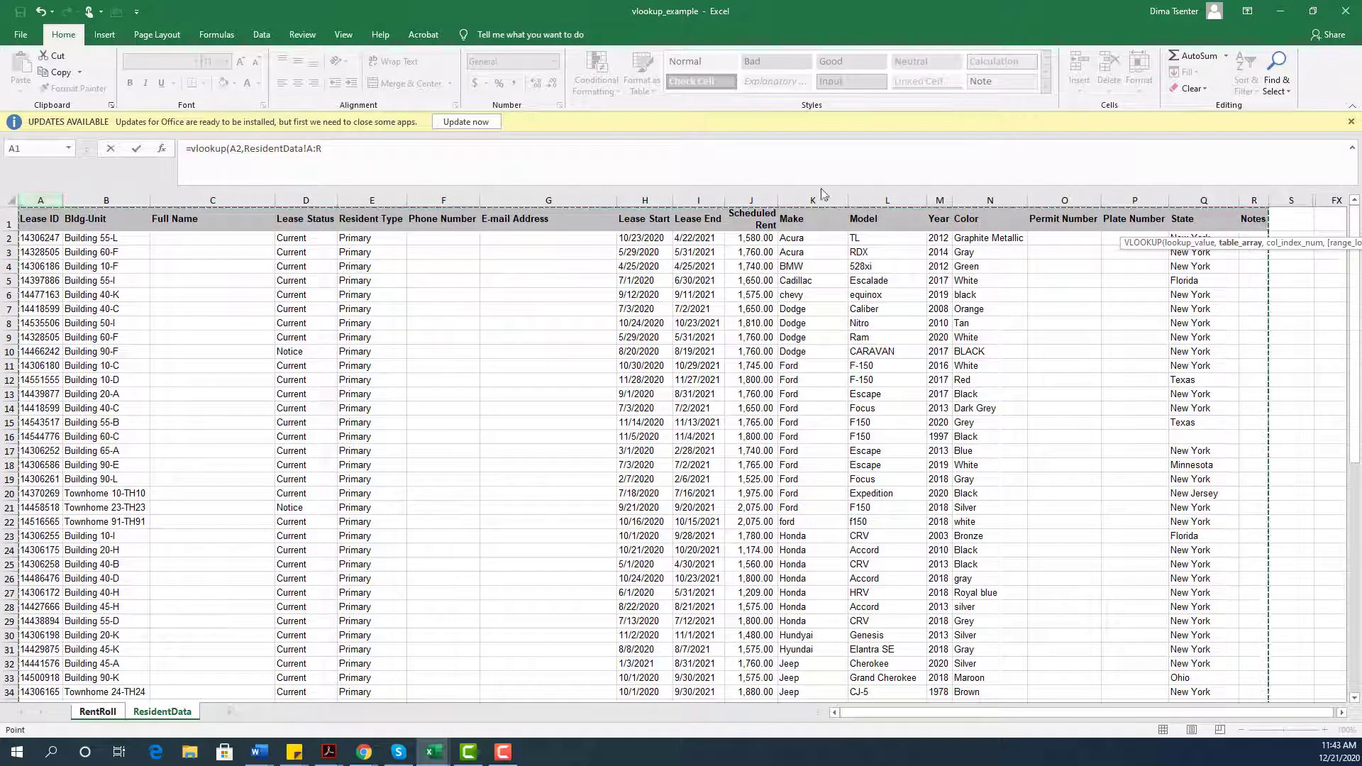
Complete the P2 lookup with column index 12 and FALSE for an exact match, and fill it down the Model of Vehicle column.
left_click(380, 151)
type(",")
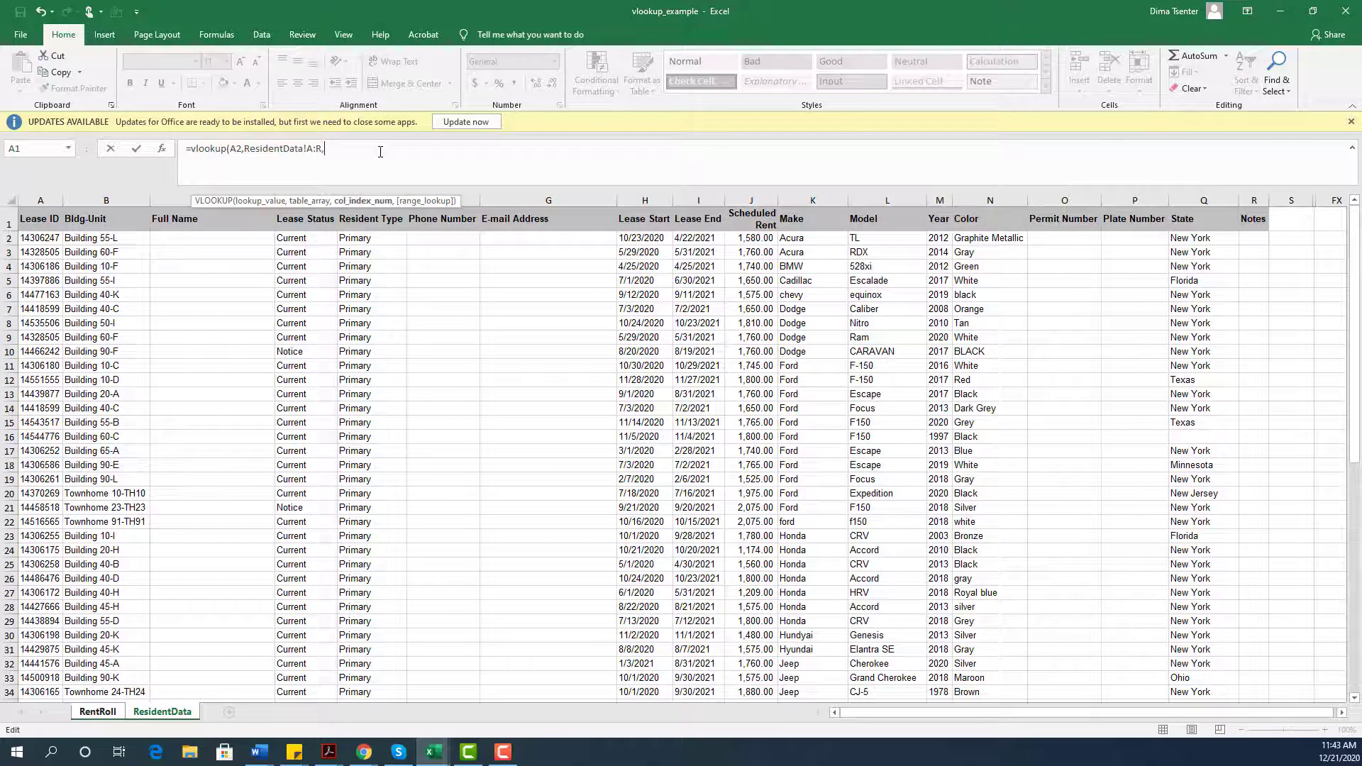
type("12,false)")
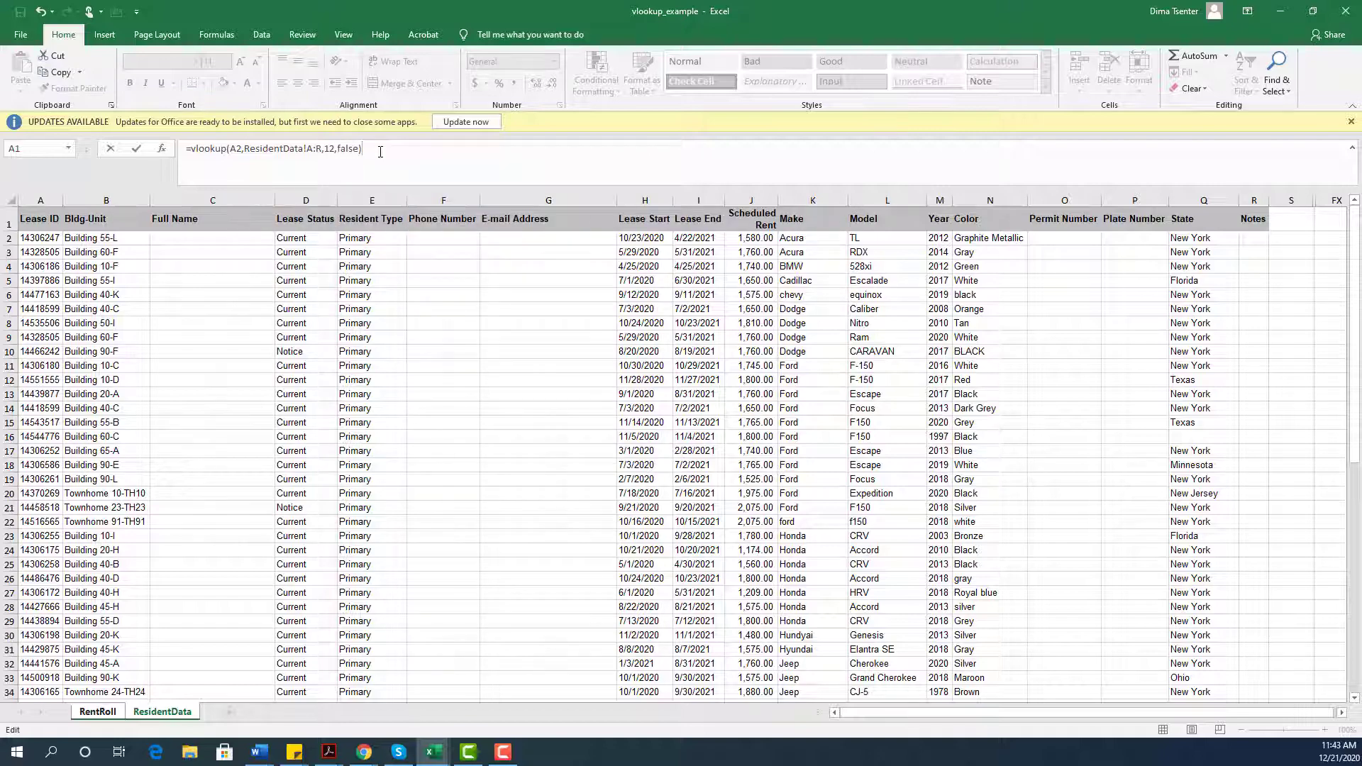
key("Return")
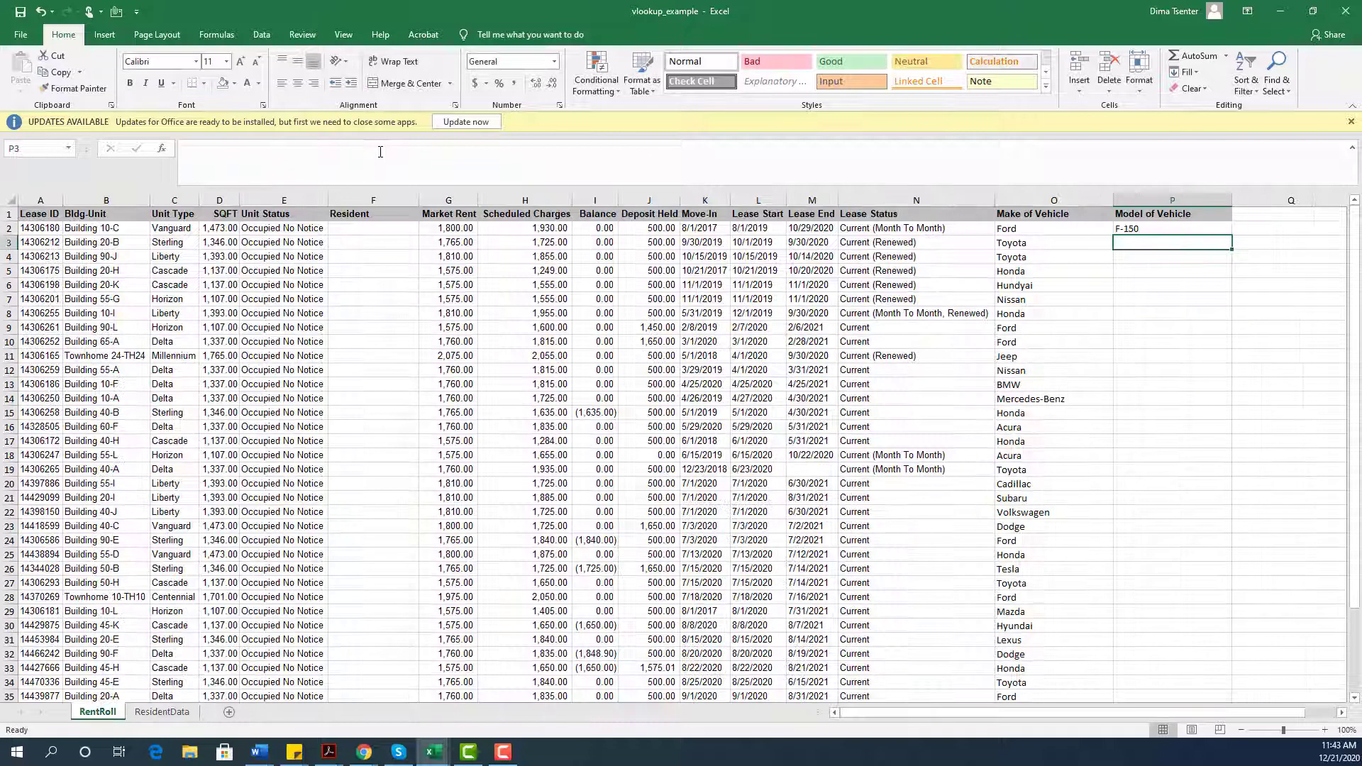
left_click(1144, 228)
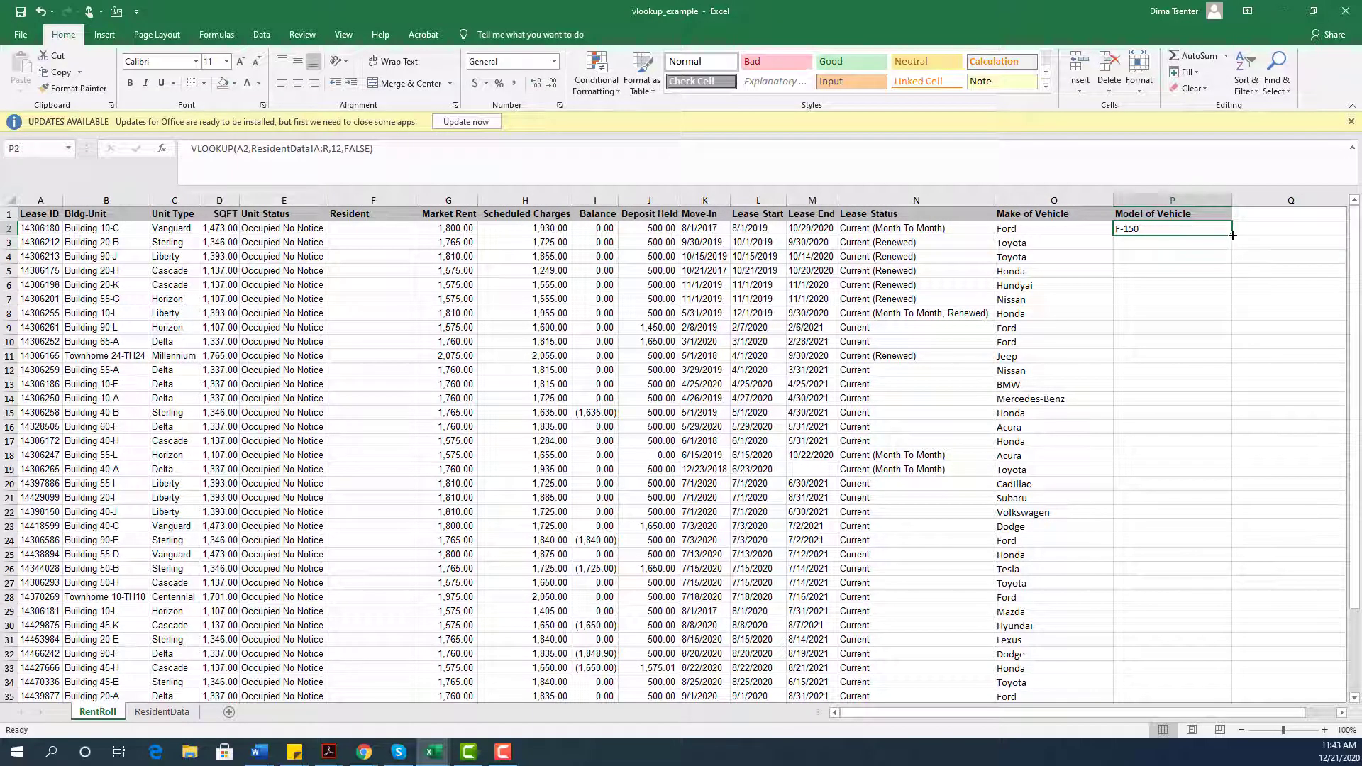
double_click(1229, 239)
Review the filled Make of Vehicle and Model of Vehicle columns in RentRoll against the ResidentData source sheet.
left_click(1309, 436)
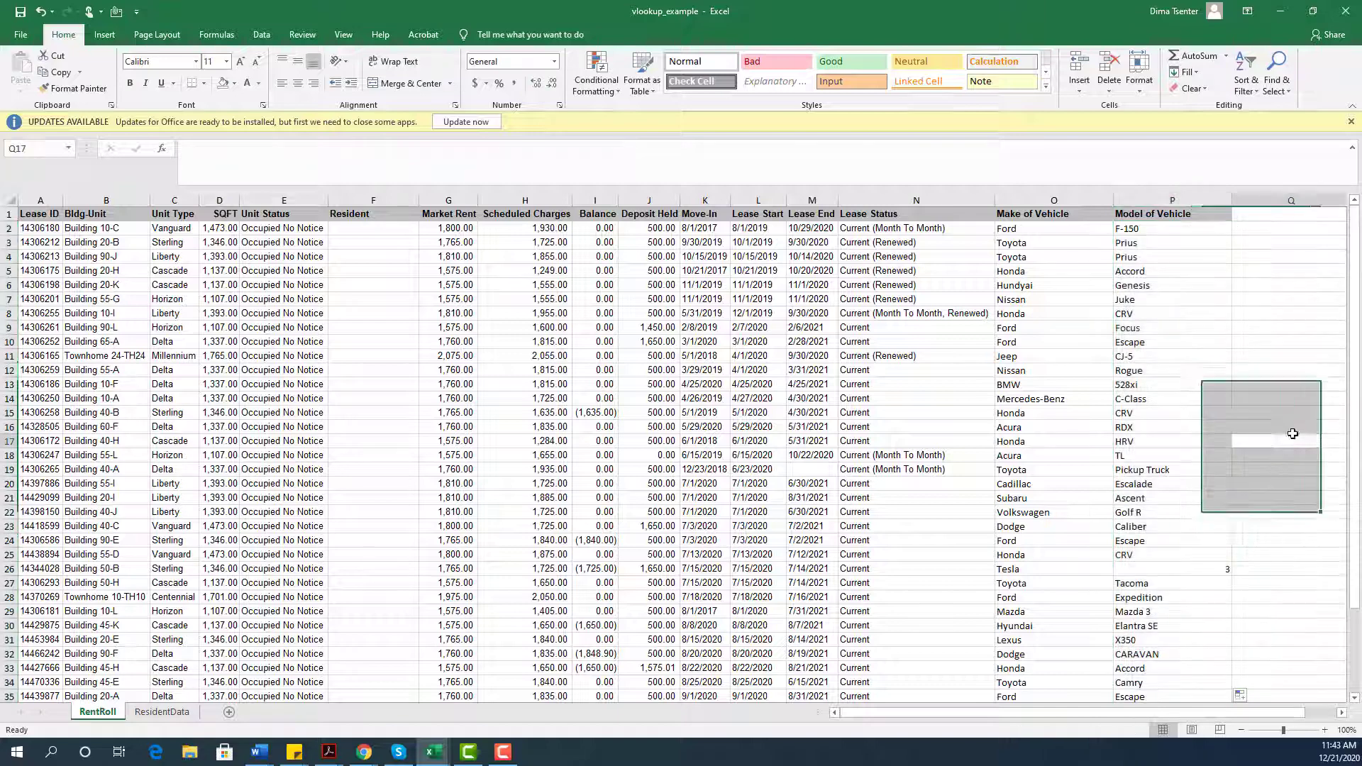
scroll(1182, 323, "down", 4)
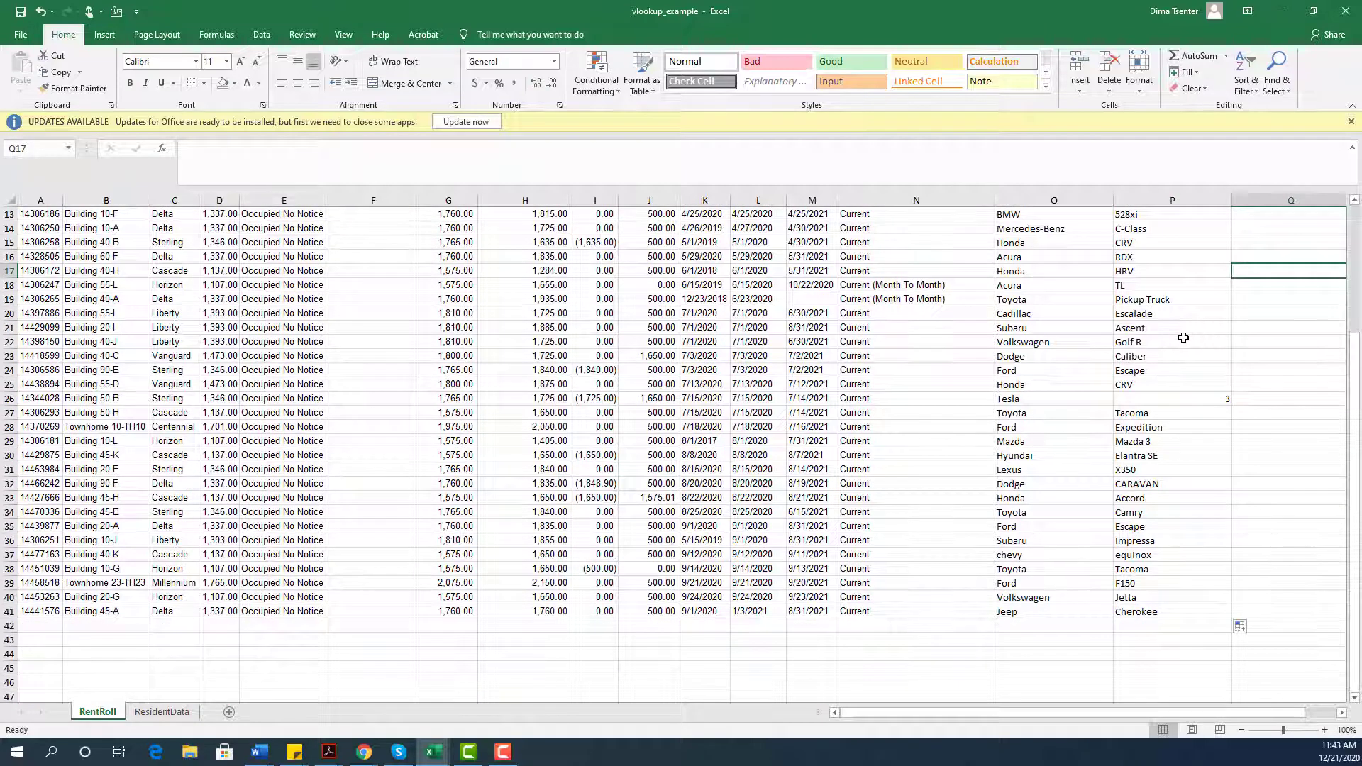
scroll(1182, 337, "up", 4)
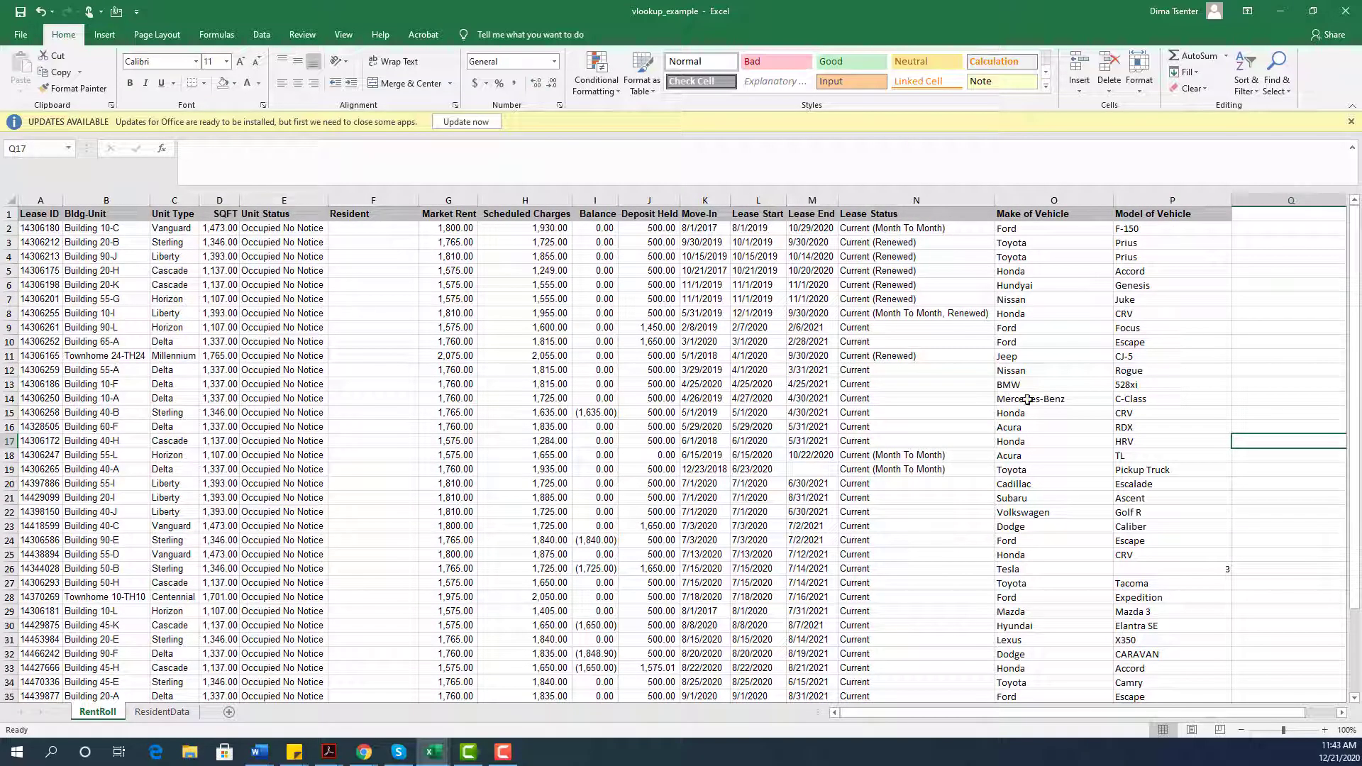
left_click(163, 712)
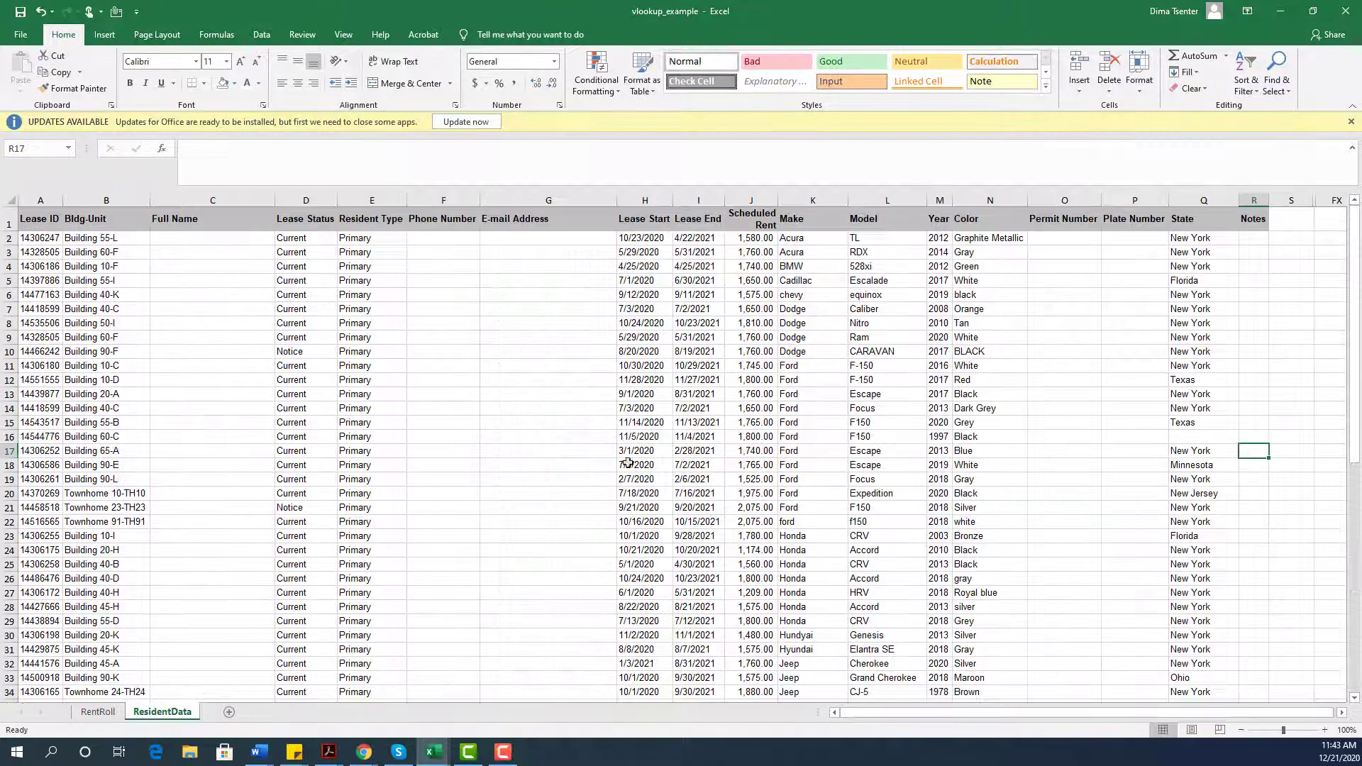
left_click(97, 712)
left_click_drag(1051, 198, 1151, 195)
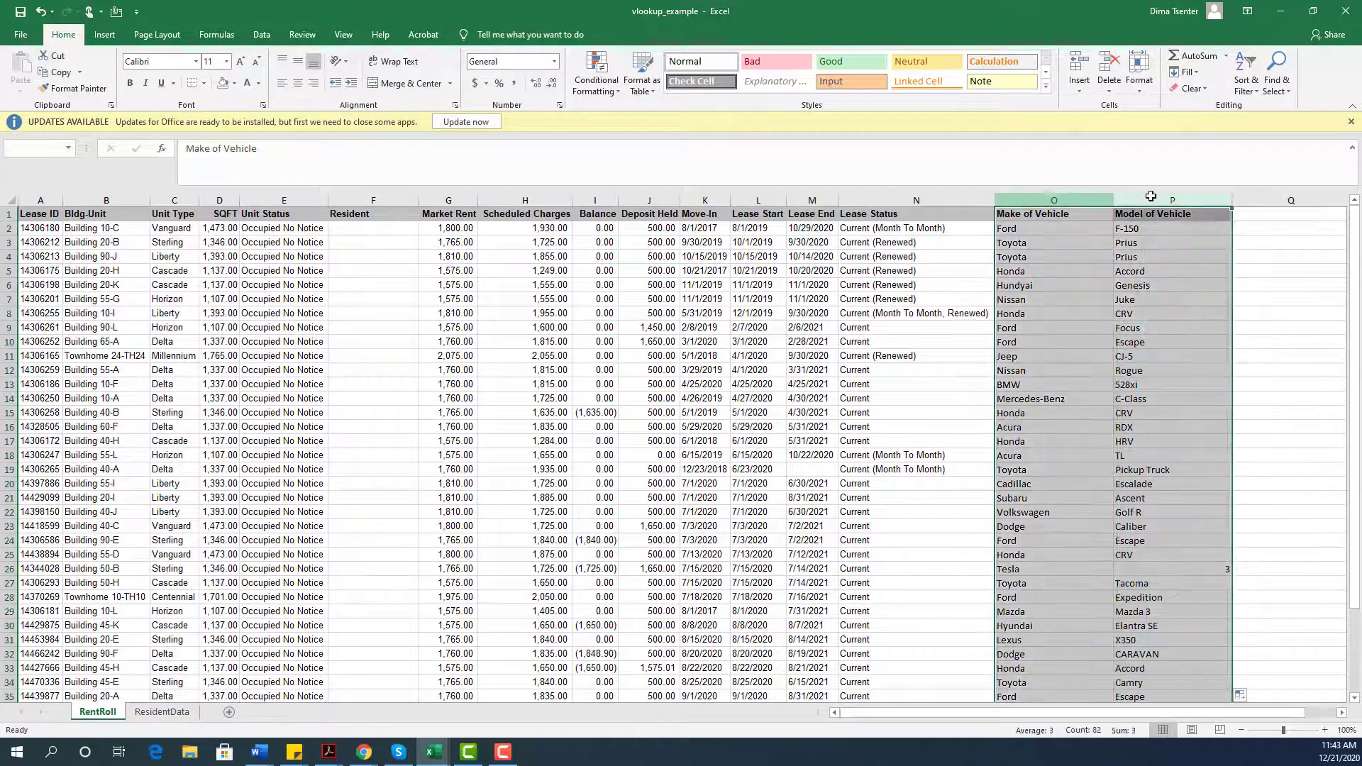